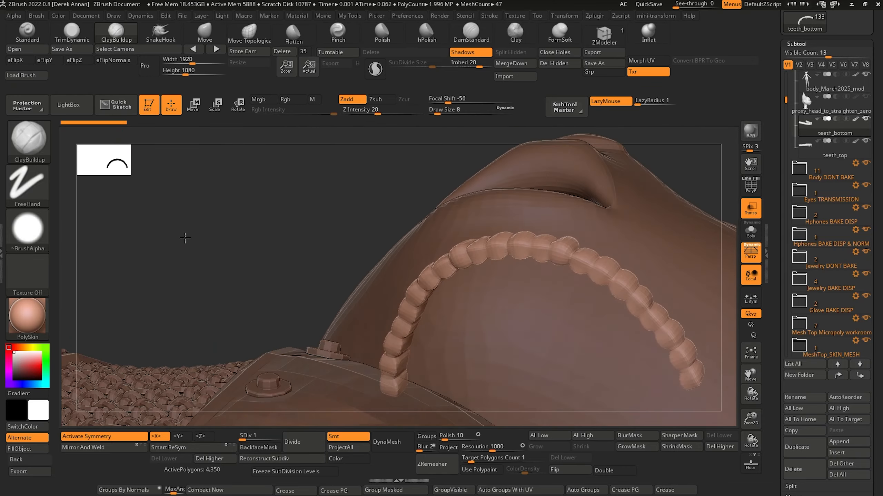
left_click_drag(154, 300, 153, 276)
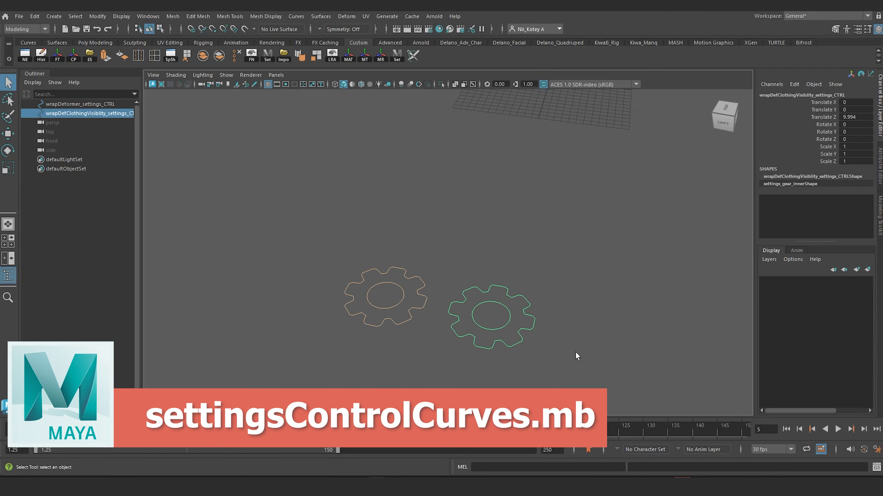
Step: Select both gear-shaped settings curves, wrapDeformer_settings_CTRL and wrapDefClothingVisiblity_settings_CTRL, and examine them in the viewport
left_click(83, 101, "shift")
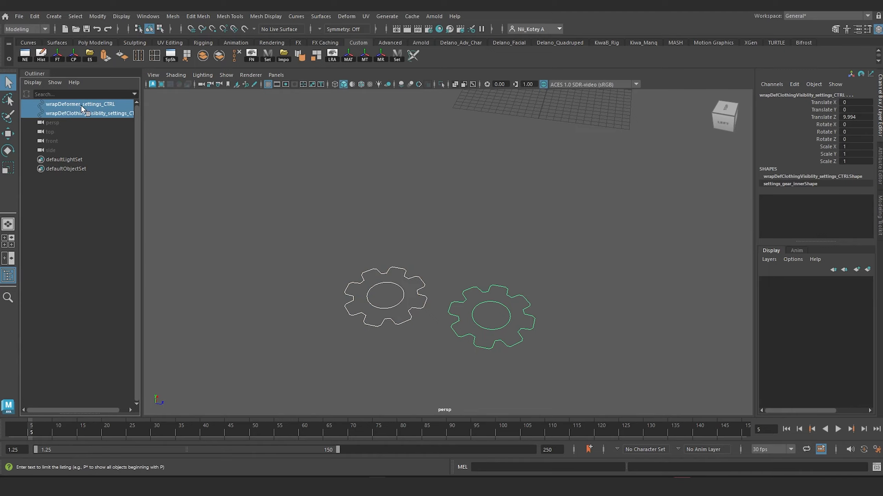
left_click_drag(347, 243, 430, 253, "alt")
right_click_drag(430, 252, 418, 332, "alt")
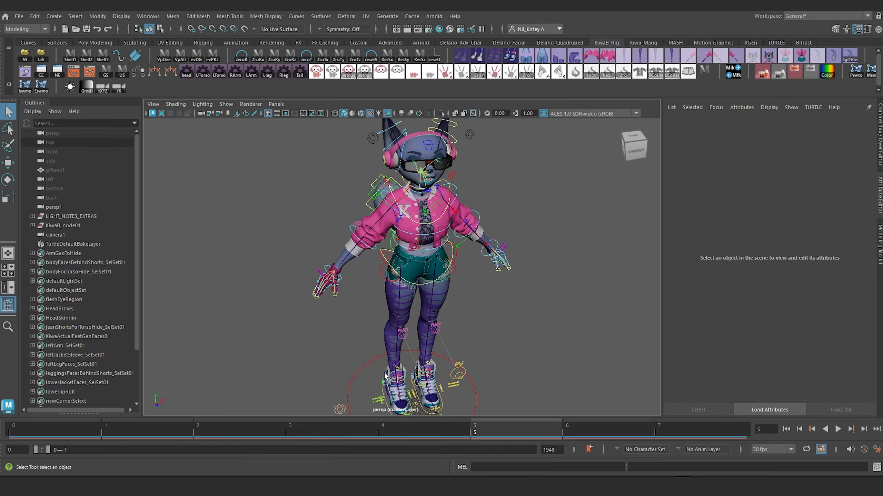
Step: Examine the gear-shaped settings controls around the feet of the fully rigged character
middle_click_drag(385, 376, 402, 274, "alt")
left_click_drag(402, 274, 380, 341, "alt")
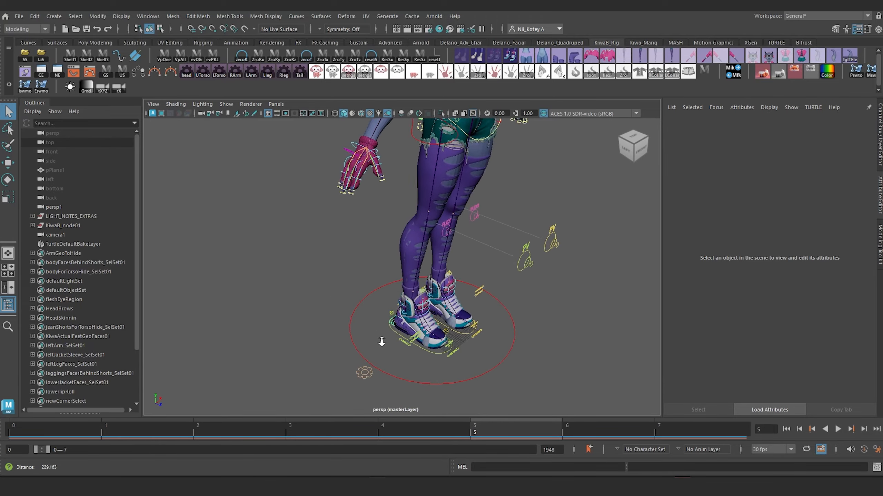
right_click_drag(381, 341, 500, 324, "alt")
middle_click_drag(411, 332, 347, 312, "alt")
left_click(266, 346)
left_click_drag(266, 346, 464, 282, "alt")
right_click_drag(465, 281, 408, 357, "alt")
key("ctrl+space")
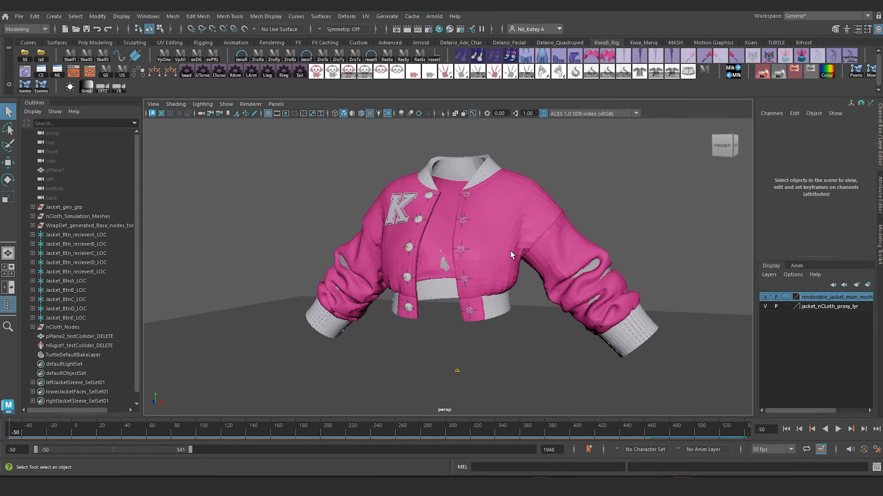
Step: Examine the jacket model from the front, back and sides, including a close look at its collar and buttons
middle_click_drag(376, 198, 333, 207, "alt")
left_click_drag(333, 207, 378, 236, "alt")
middle_click_drag(379, 236, 302, 226, "alt")
left_click_drag(302, 227, 340, 238, "alt")
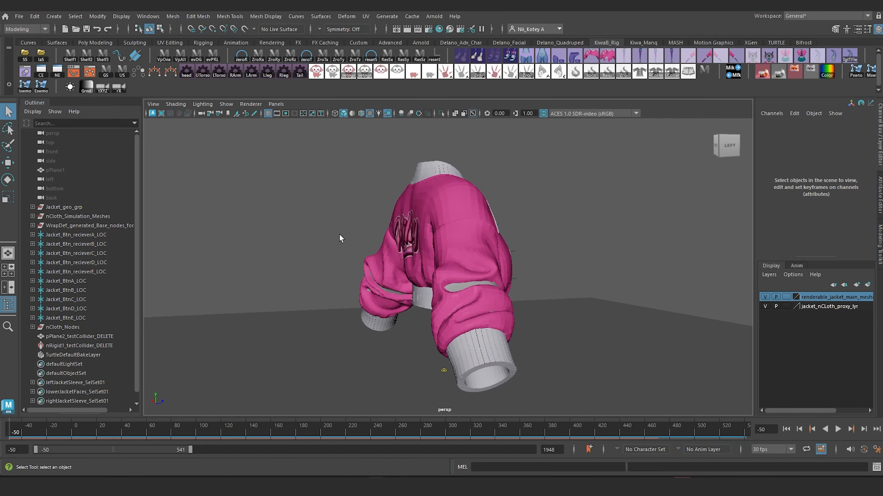
left_click_drag(427, 267, 489, 277, "alt")
right_click_drag(489, 277, 393, 219, "alt")
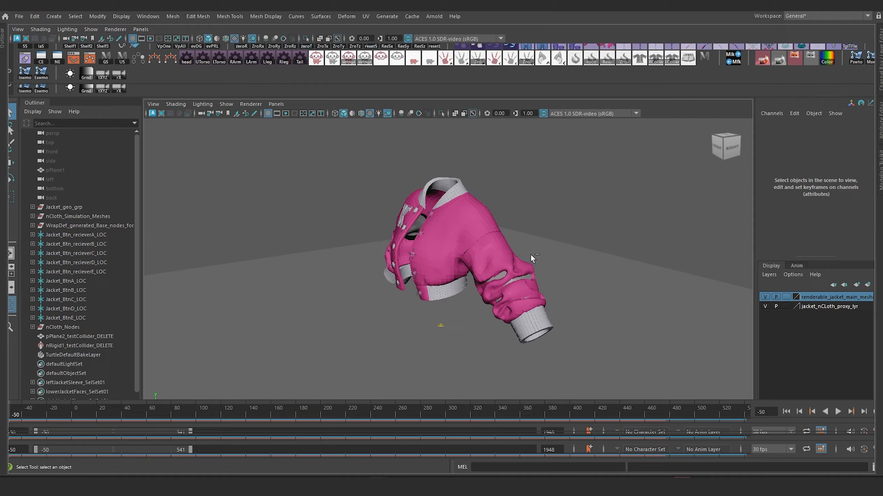
key("ctrl+space")
left_click_drag(392, 252, 400, 292, "alt")
scroll(452, 275, "up", 5)
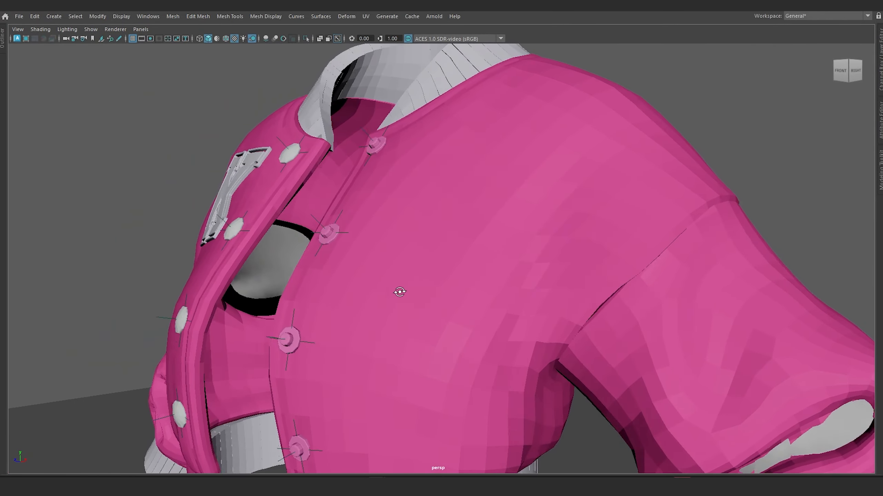
middle_click_drag(400, 291, 397, 273, "alt")
left_click_drag(396, 273, 400, 342, "alt")
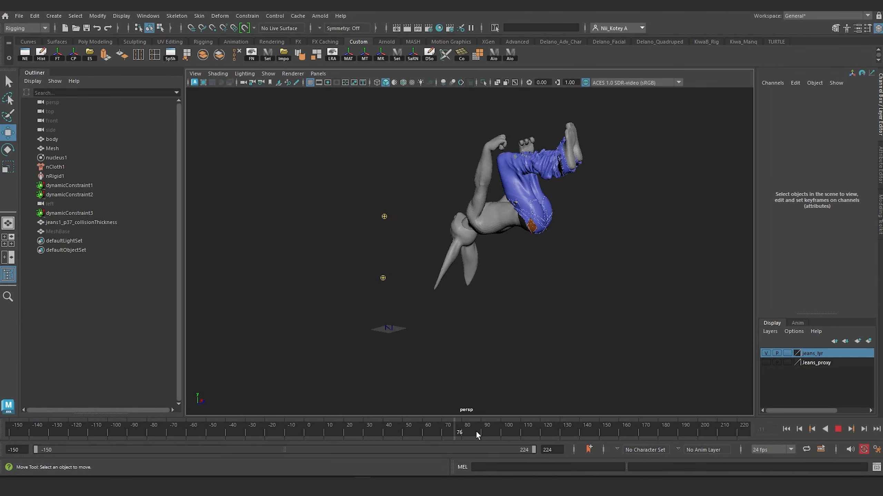
Step: Review the jeans cloth simulation on the animated character and examine the wrapped jeans mesh unselected
left_click_drag(451, 432, 427, 429)
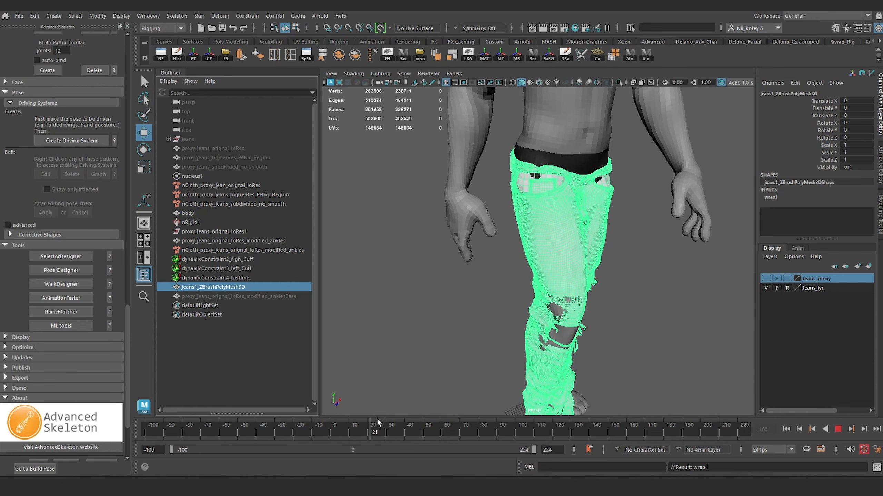
left_click(418, 344)
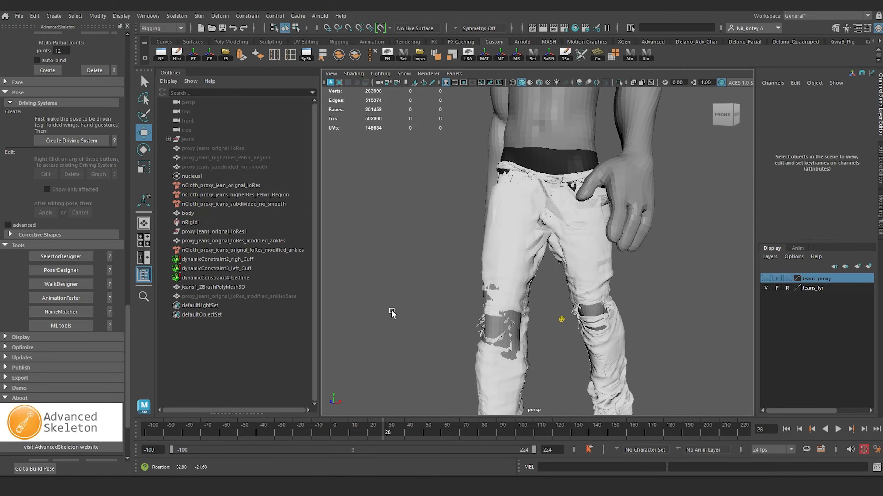
left_click_drag(432, 258, 290, 276, "alt")
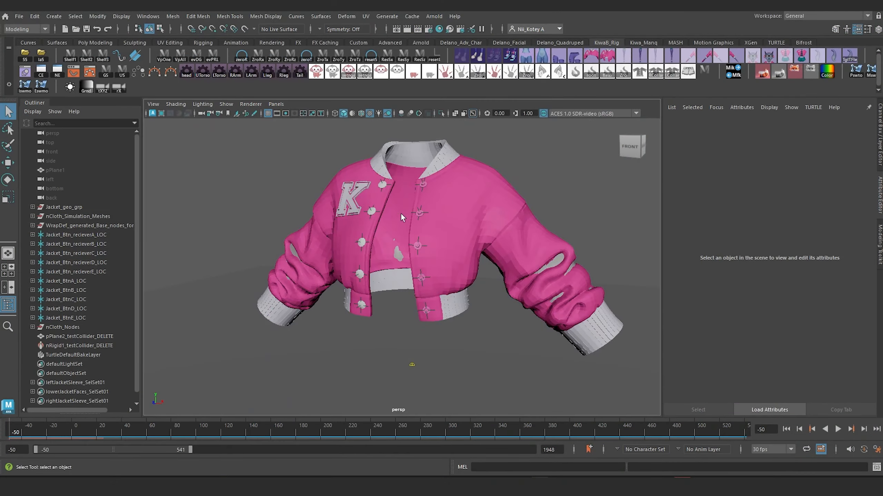
Step: Select the jacket's body, sleeves, cuffs and collar one after another to examine its separate render meshes
mouse_move(274, 233)
middle_mouse_down("alt")
mouse_move(266, 260)
mouse_move(261, 242)
middle_mouse_up("alt")
right_click_drag(341, 284, 368, 313, "alt")
left_click_drag(367, 313, 380, 316, "alt")
left_click(497, 230)
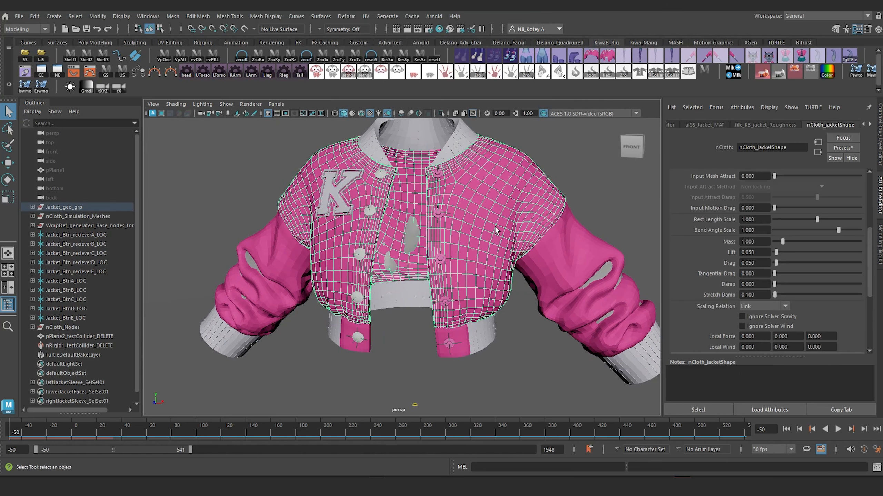
left_click(250, 304)
left_click(249, 342)
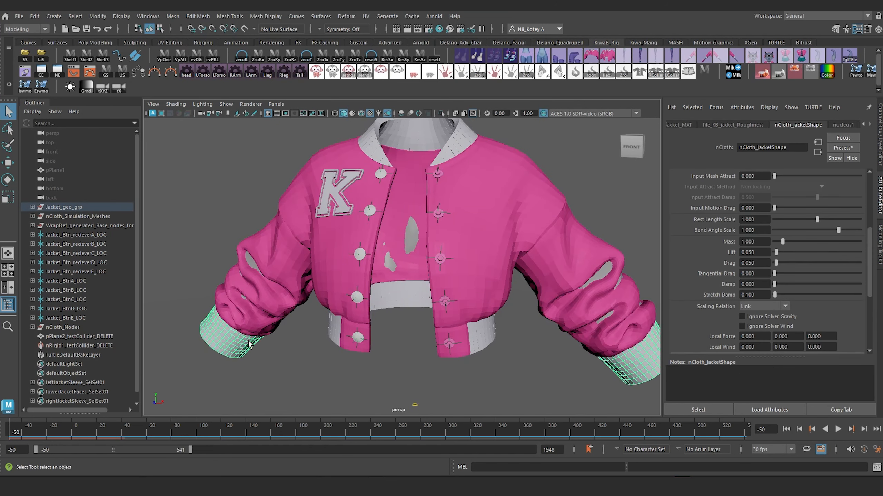
left_click_drag(481, 328, 313, 329, "alt")
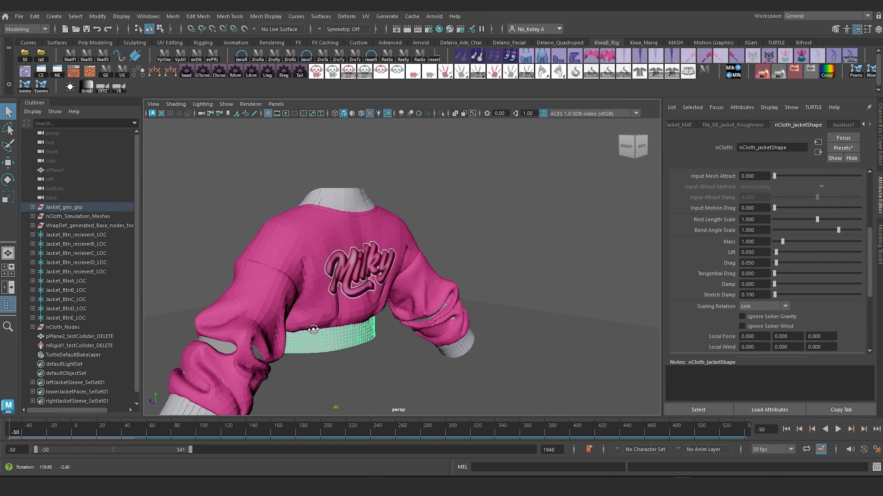
left_click(336, 198)
left_click_drag(316, 224, 458, 224, "alt")
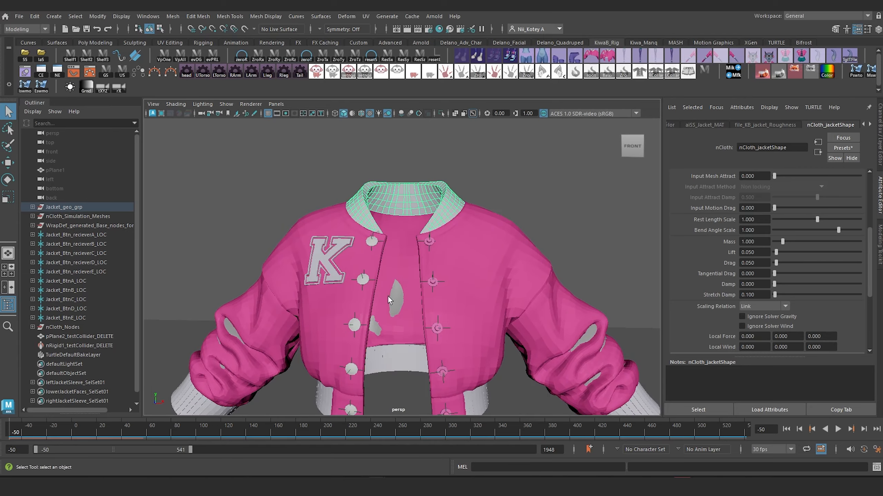
Step: Isolate the jacket simulation mesh and select a vertex on its chest with Soft Select enabled
scroll(388, 297, "up", 3)
middle_click_drag(388, 299, 409, 272, "alt")
left_click_drag(410, 272, 383, 251, "alt")
left_click(442, 114)
right_click_drag(389, 211, 357, 214)
left_click(402, 245)
key("b")
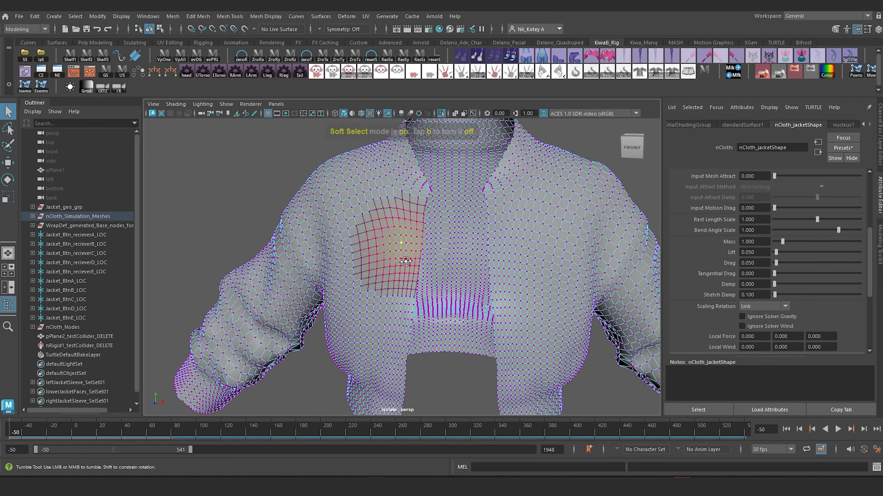
left_click_drag(402, 245, 441, 255, "alt")
Step: Show the whole jacket again and move the soft-selected simulation vertices to test how the jacket deforms
left_click(441, 113)
left_click_drag(435, 214, 423, 219, "alt")
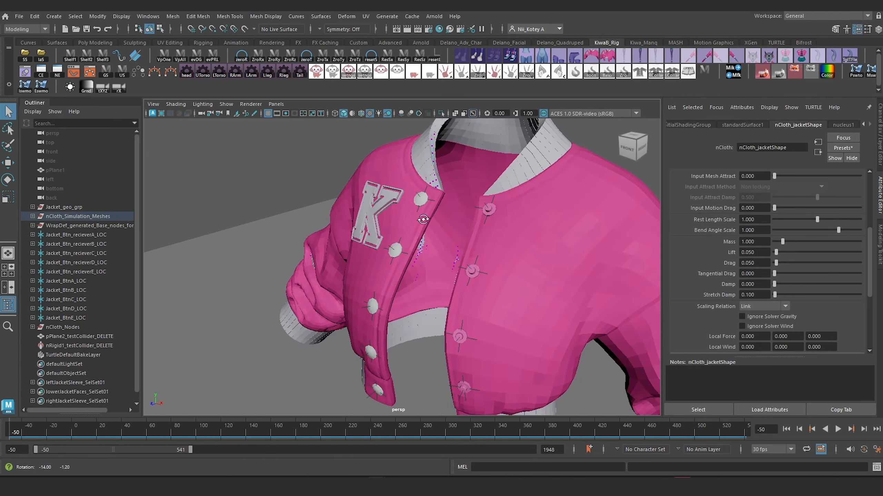
left_click_drag(427, 254, 420, 256, "alt")
key("w")
left_click_drag(354, 264, 400, 292, "alt")
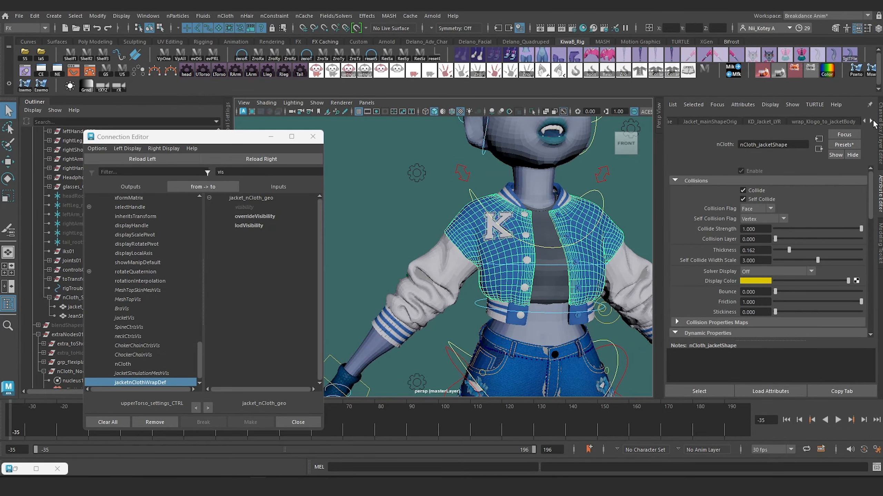
Step: Connect jacketnClothWrapDef of upperTorso_settings_CTRL to the envelope of wrap_jacketBody_to_nCloth
left_click(872, 121)
left_click(788, 121)
type("env")
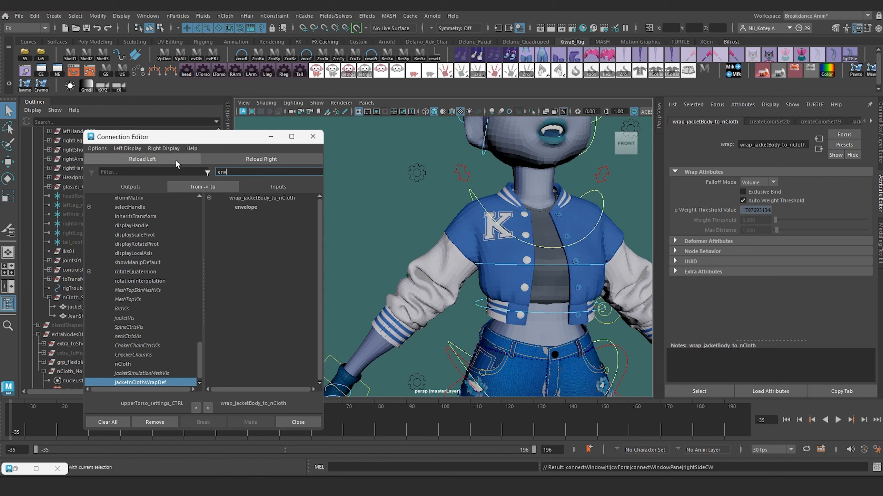
left_click(239, 207)
Step: Connect jacketnClothWrapDef to the envelope of wrap_jacketCollar_to_nCloth and bring up the wrap_jacketBottomPanel_to_nCloth node
left_click(549, 300)
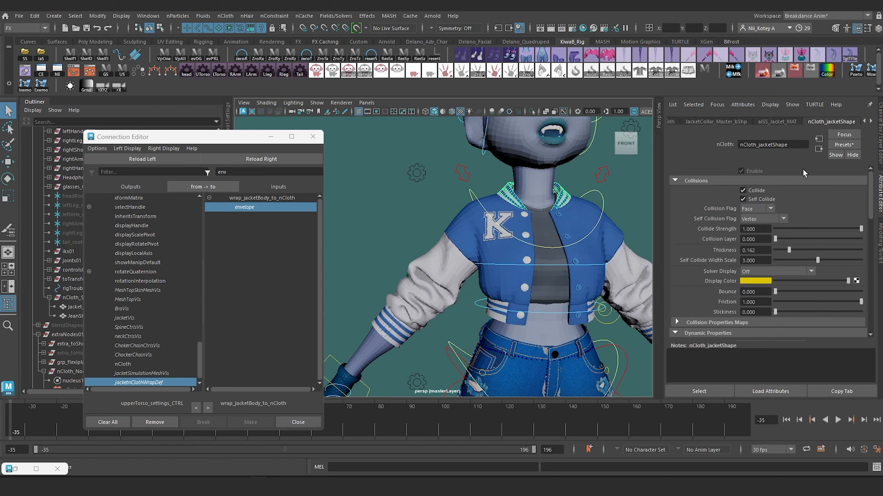
left_click(789, 122)
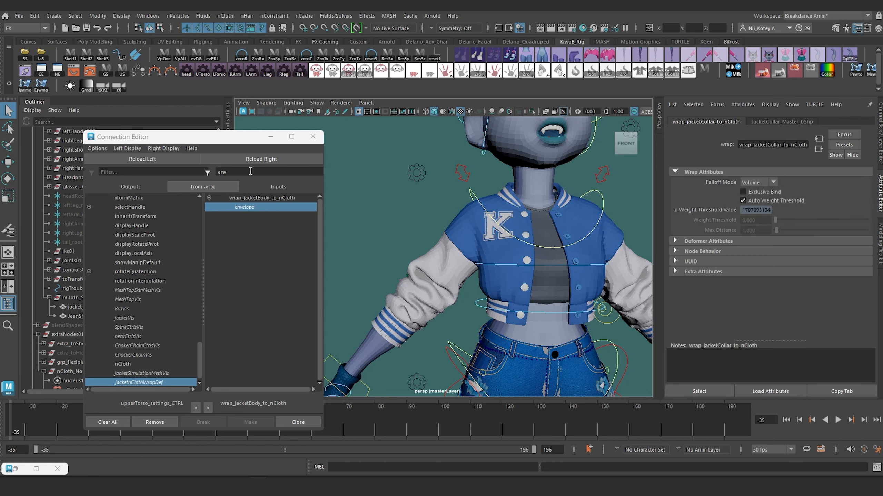
left_click(510, 323)
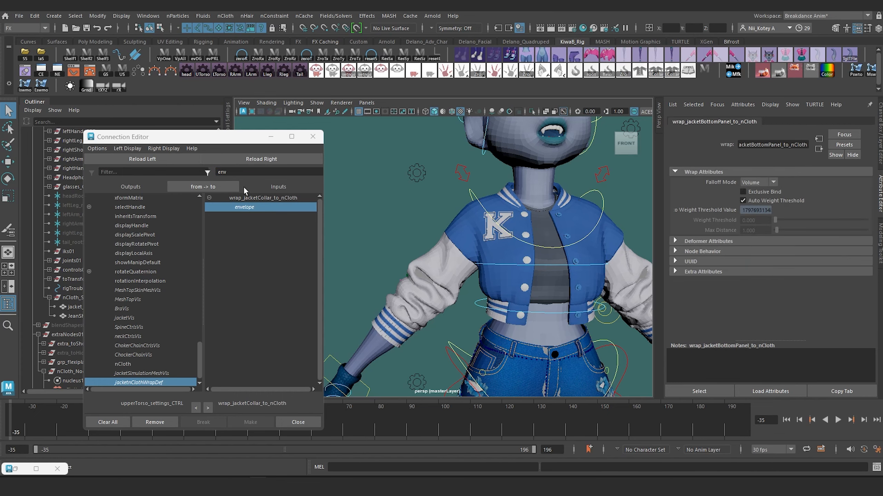
left_click(502, 328)
left_click(498, 320)
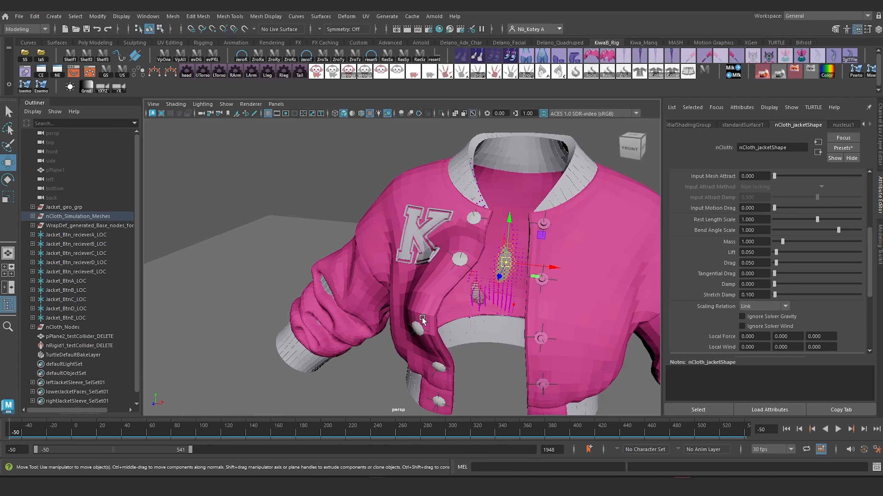
Step: Examine the deformed jacket from several angles, including the Milky logo on its back
left_click_drag(423, 319, 390, 298, "alt")
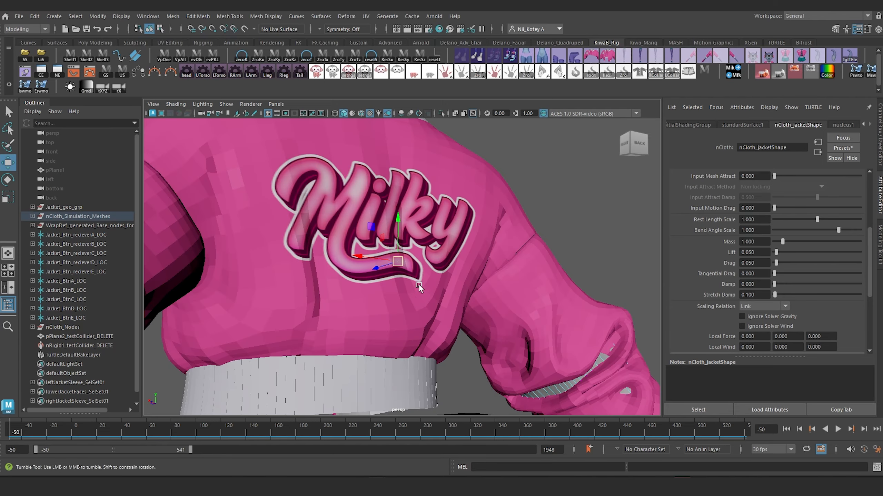
left_click_drag(418, 287, 353, 296, "alt")
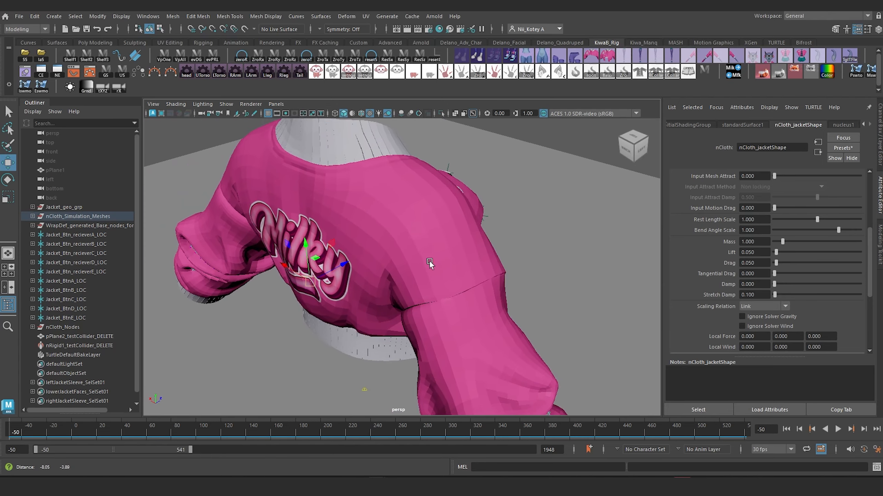
left_click_drag(429, 261, 445, 260, "alt")
left_click_drag(328, 261, 315, 265, "alt")
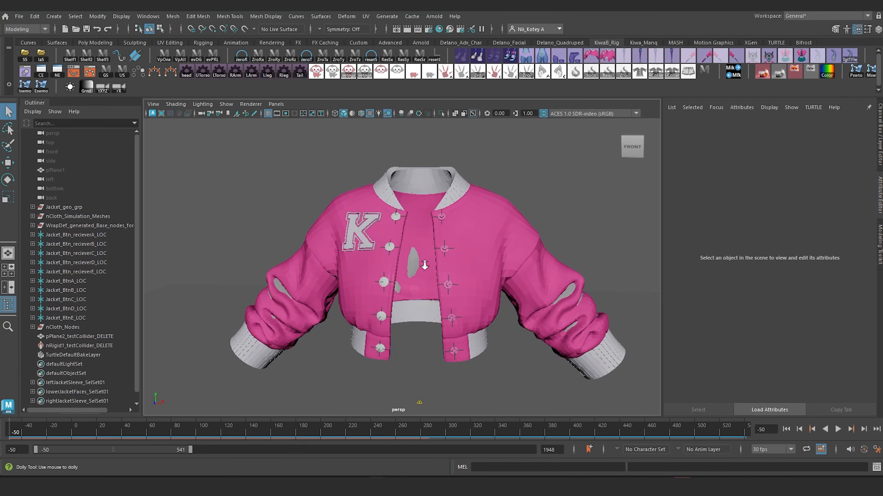
Step: Select the jacket simulation mesh and replace its nCloth settings with the ZuriS_Walk_CrotchCloth_nClothShape1 preset
right_click_drag(425, 265, 439, 279, "alt")
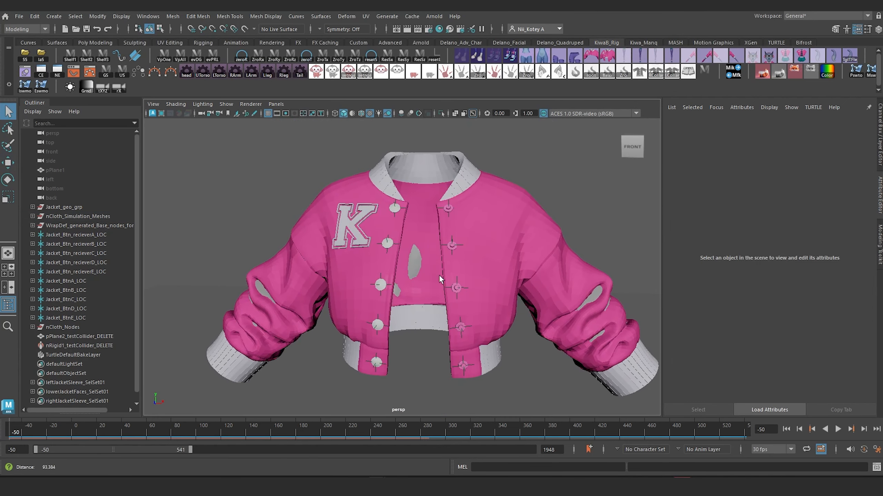
left_click(416, 262)
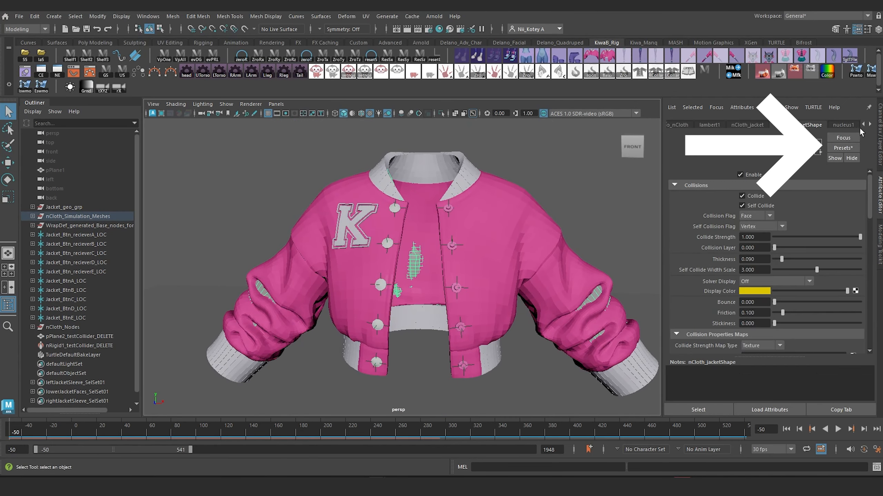
left_click(836, 148)
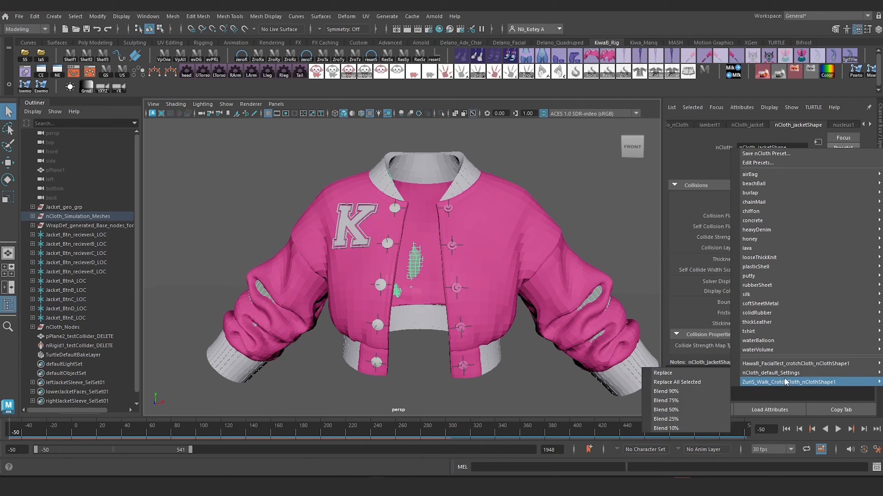
left_click(708, 373)
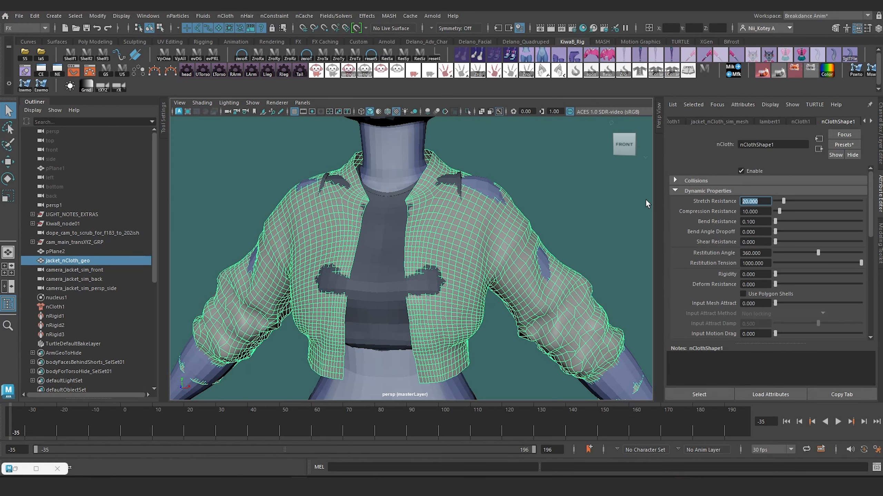
Step: Set the Stretch Resistance, Compression Resistance and Bend Resistance of nClothShape1 to 1000 each
type("1000")
key("Tab")
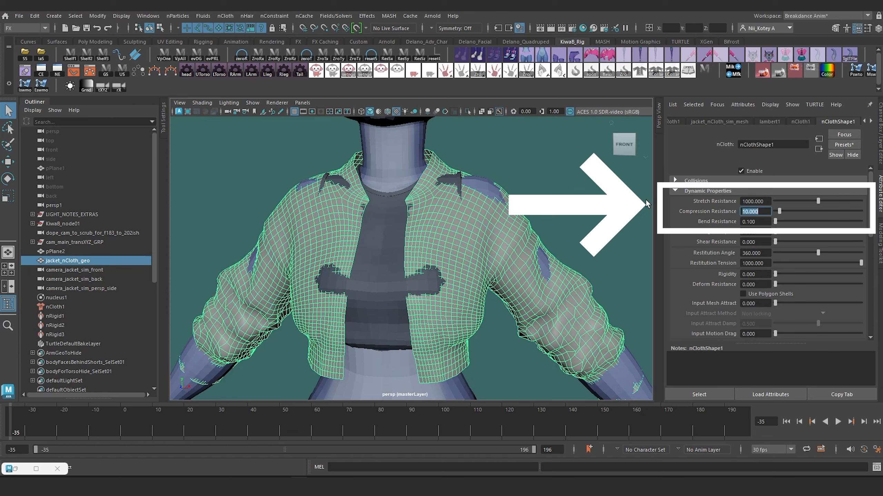
type("1000")
key("Tab")
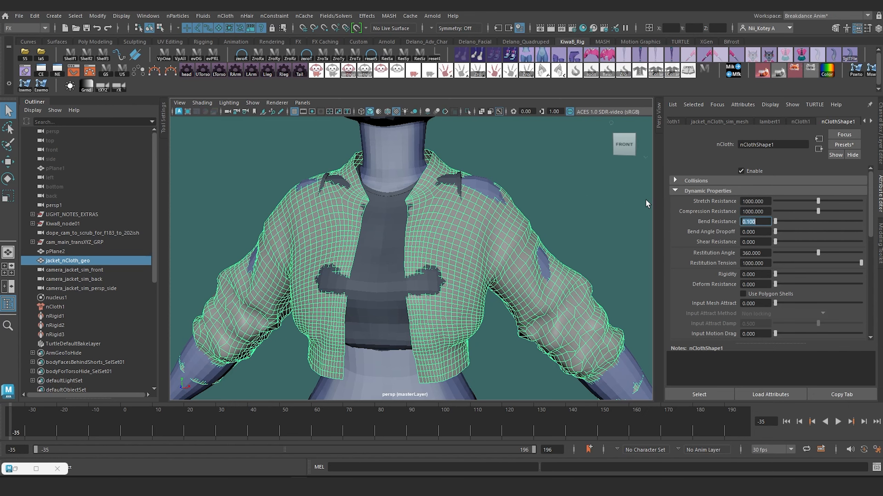
type("1000")
key("Return")
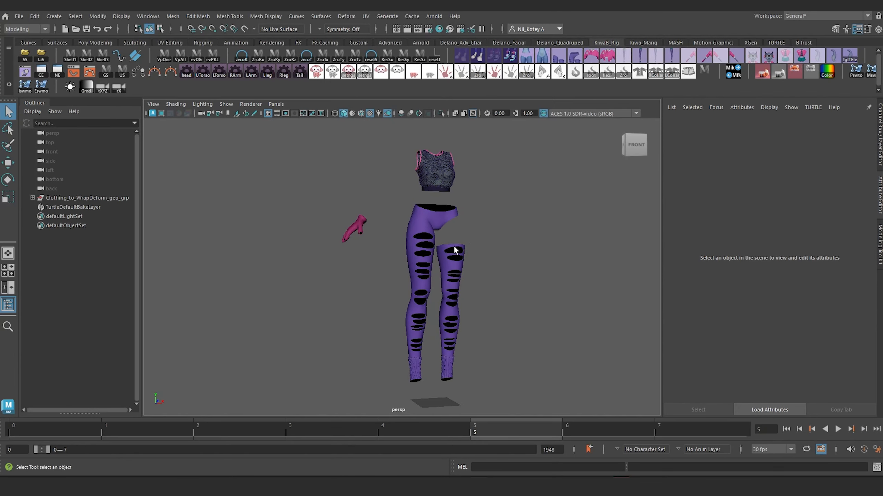
Step: Examine the mesh top, glove and tights meshes from several angles and distances
scroll(372, 210, "up", 3)
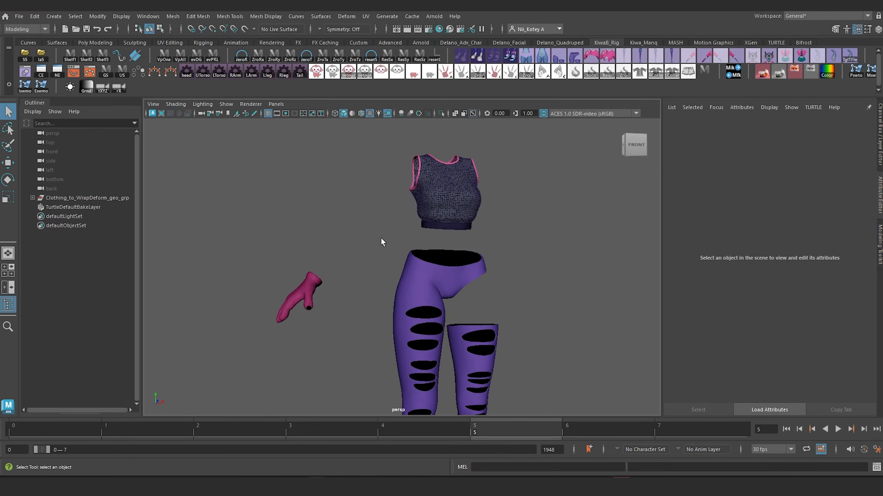
left_click_drag(399, 208, 368, 310, "alt")
scroll(386, 279, "up", 8)
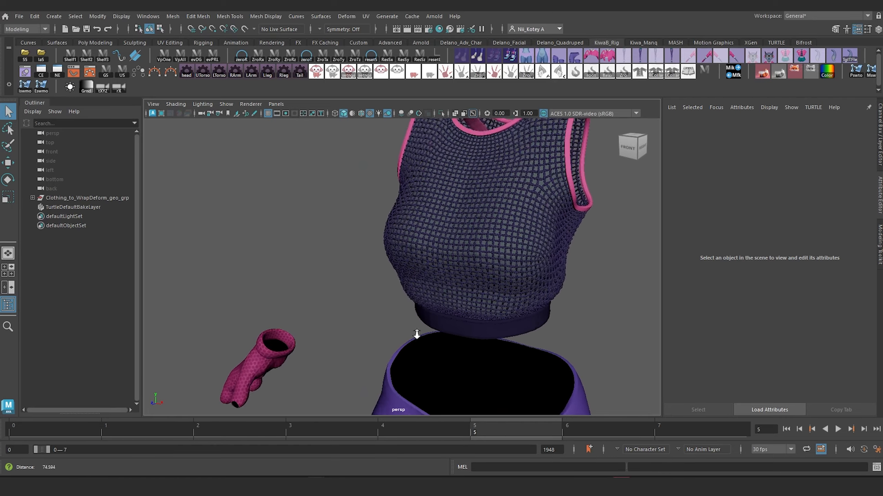
left_click_drag(353, 296, 370, 272, "alt")
middle_click_drag(370, 272, 353, 284, "alt")
right_click_drag(352, 285, 397, 295, "alt")
left_click_drag(398, 295, 513, 271, "alt")
right_click_drag(487, 267, 385, 245, "alt")
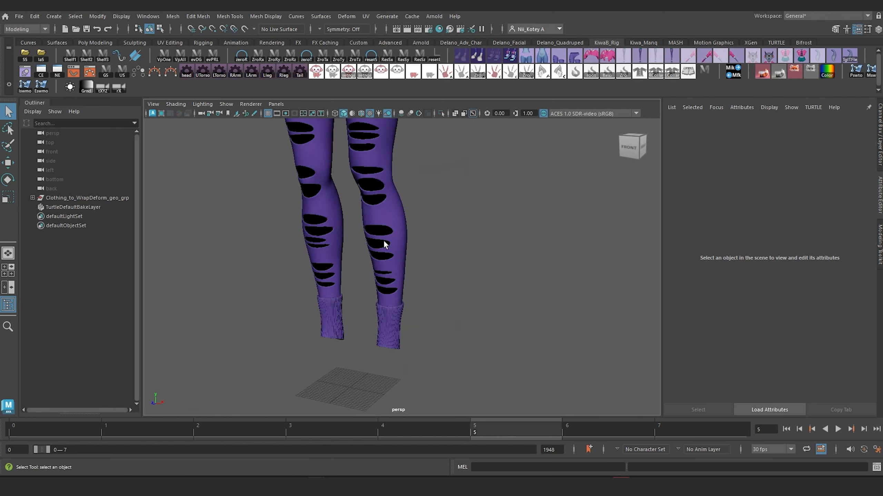
middle_click_drag(385, 245, 529, 392, "alt")
right_click_drag(528, 393, 484, 353, "alt")
left_click_drag(473, 346, 490, 341, "alt")
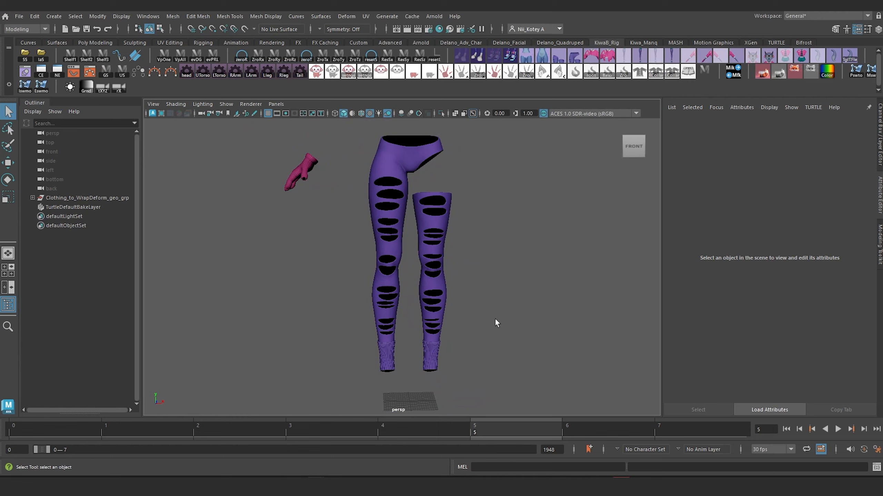
Step: Select the tights, glove_main, glove_wrist and MTop_knot_twist meshes one after another to inspect each wrap-deformed piece
middle_click_drag(495, 320, 472, 360, "alt")
left_click(425, 316)
left_click_drag(424, 315, 446, 339, "alt")
left_click(389, 238)
middle_click_drag(385, 222, 380, 298, "alt")
left_click(305, 307)
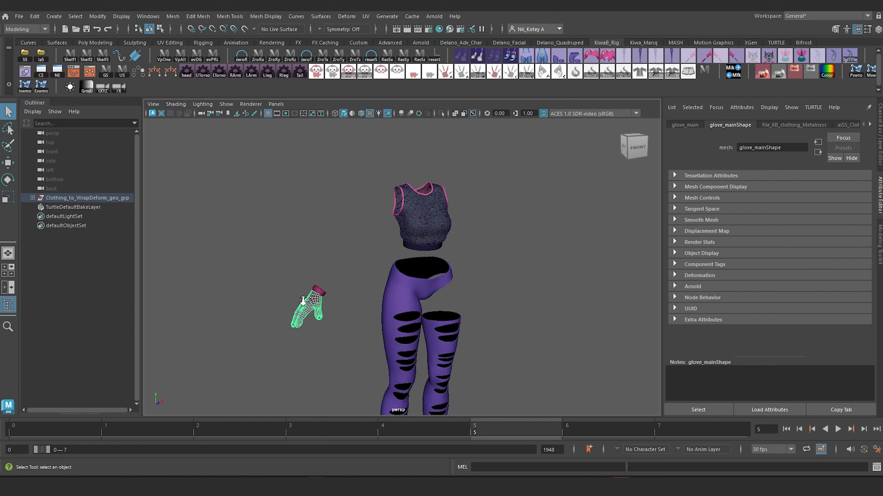
scroll(303, 301, "up", 5)
left_click_drag(289, 304, 312, 303, "alt")
middle_click_drag(311, 302, 383, 264, "alt")
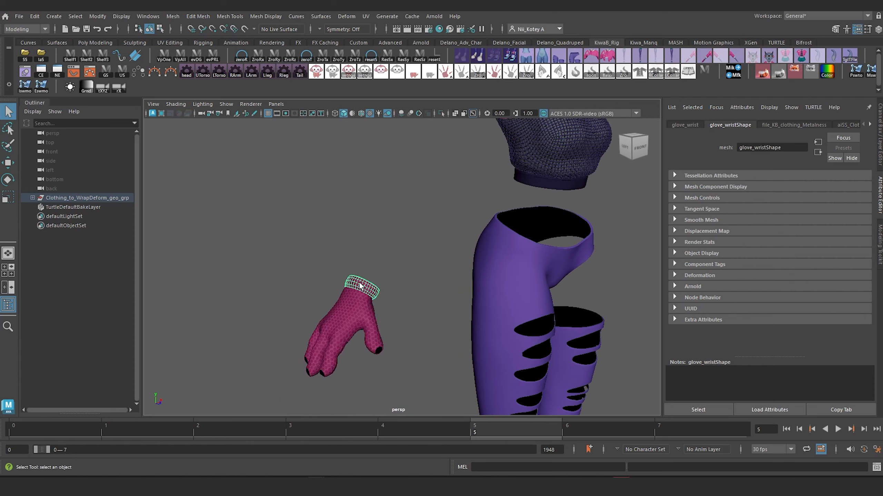
middle_click_drag(467, 168, 394, 301, "alt")
left_click_drag(394, 302, 379, 289, "alt")
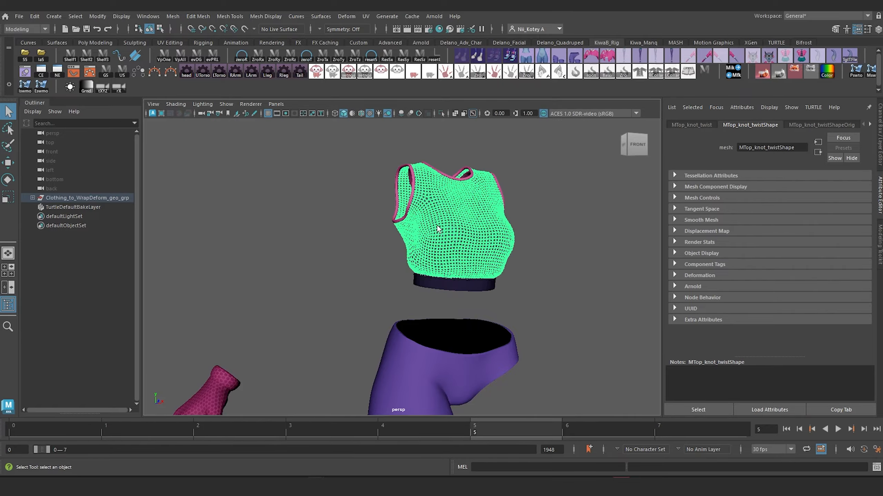
left_click_drag(437, 229, 382, 247, "alt")
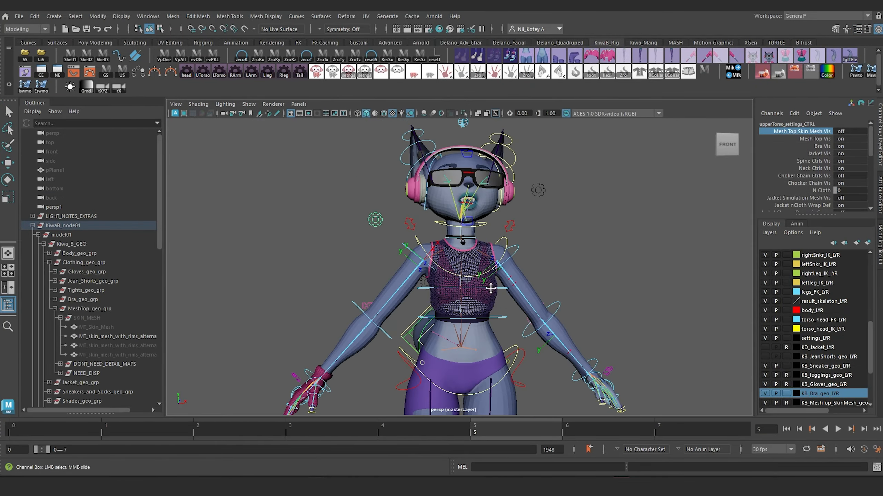
Step: Test the mesh top's deformation by moving the shoulder control, and switch on Mesh Top Skin Mesh Vis on the upper torso settings control
middle_click_drag(491, 288, 500, 303, "alt")
left_click_drag(500, 303, 485, 314, "alt")
right_click_drag(485, 313, 516, 319, "alt")
left_click_drag(516, 319, 474, 289, "alt")
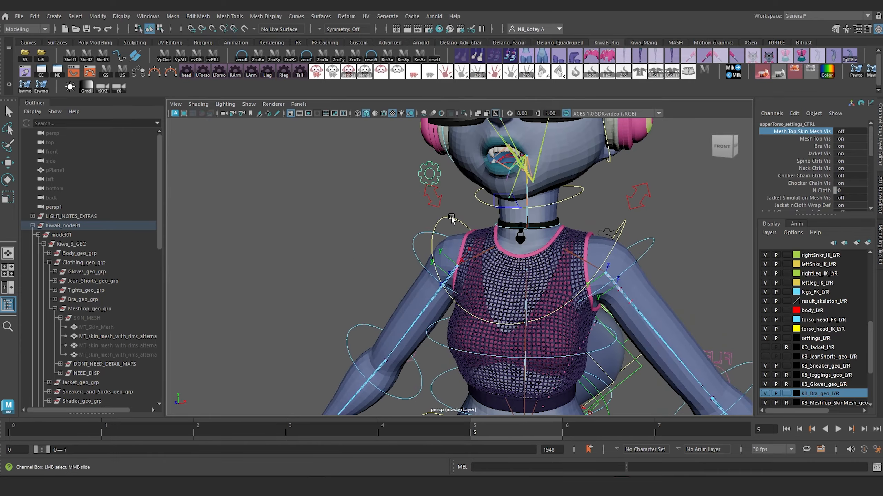
left_click(451, 218)
mouse_move(451, 218)
left_mouse_down("alt")
mouse_move(431, 223)
mouse_move(451, 226)
left_mouse_up("alt")
key("w")
scroll(450, 226, "up", 5)
left_click_drag(451, 225, 446, 259, "alt")
scroll(426, 256, "up", 3)
left_click_drag(447, 199, 422, 196)
left_click_drag(423, 196, 298, 169, "alt")
left_click(805, 131)
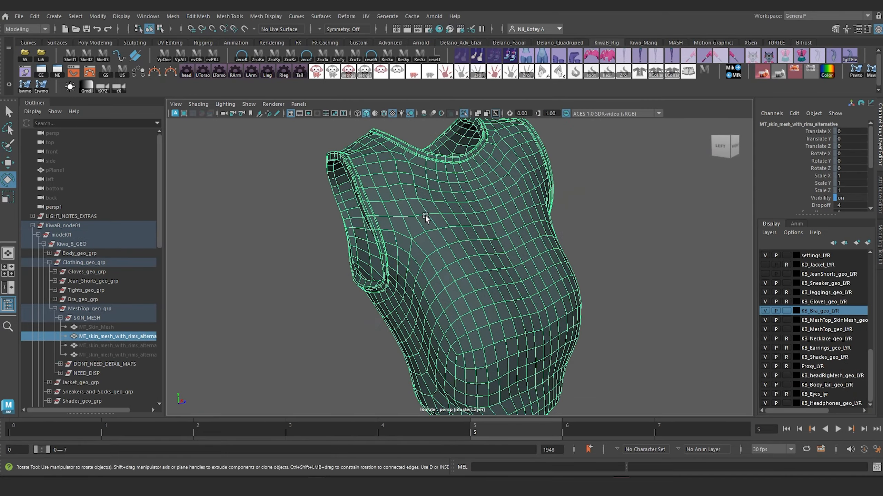
Step: Select front chest vertices of the MT_skin_mesh_with_rims_alternative mesh and pull them outward to test the wrapped mesh top
right_click_drag(426, 213, 454, 243)
left_click_drag(589, 295, 606, 145)
key("w")
left_click(464, 114)
left_click_drag(468, 235, 481, 235, "alt")
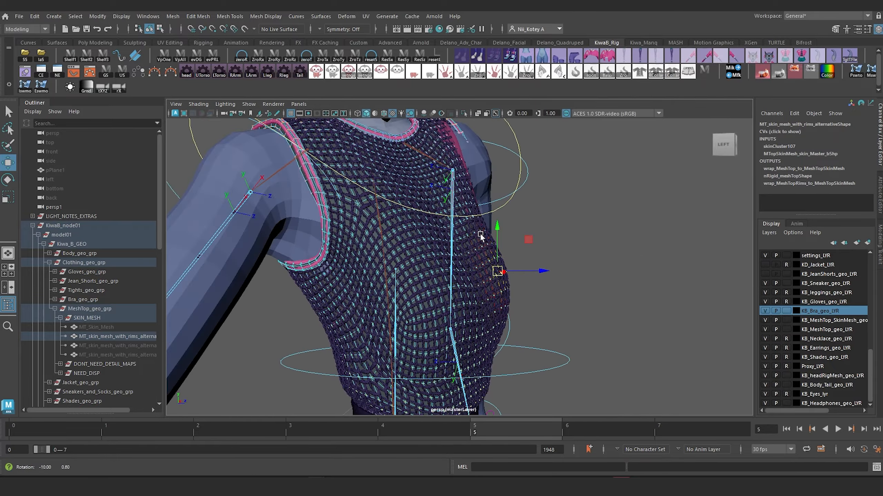
left_click_drag(541, 267, 595, 262)
right_click_drag(596, 262, 651, 253, "alt")
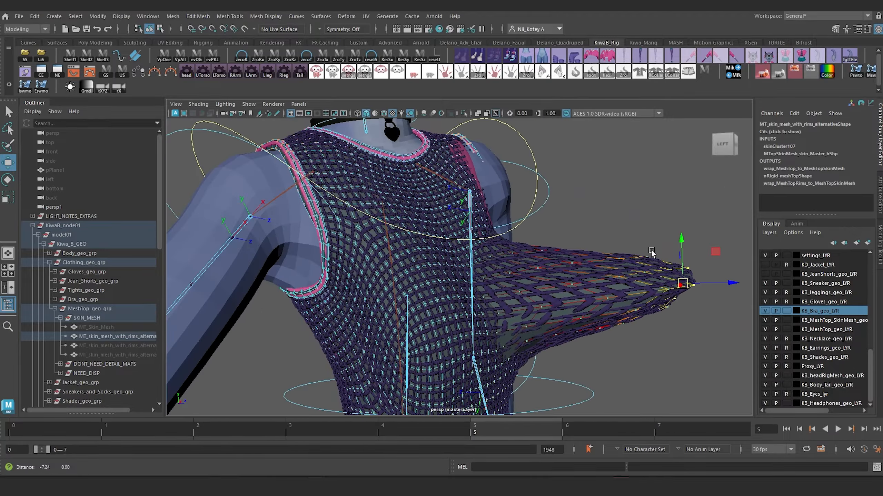
left_click_drag(650, 252, 554, 259, "alt")
Step: Rotate an upper-body rig control to test how the mesh top follows the skin mesh
left_click(475, 156)
key("e")
left_click_drag(411, 219, 427, 221)
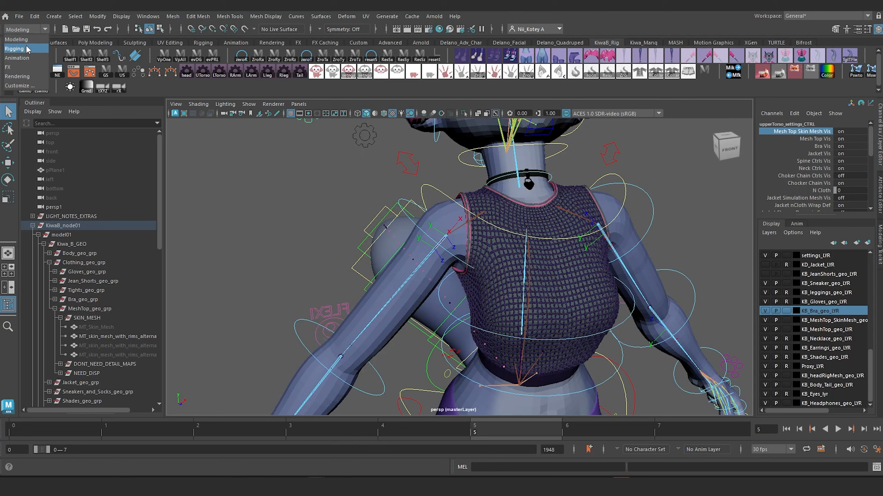
Step: Bring up the Wrap deformer's options from the Rigging menu set
left_click(219, 16)
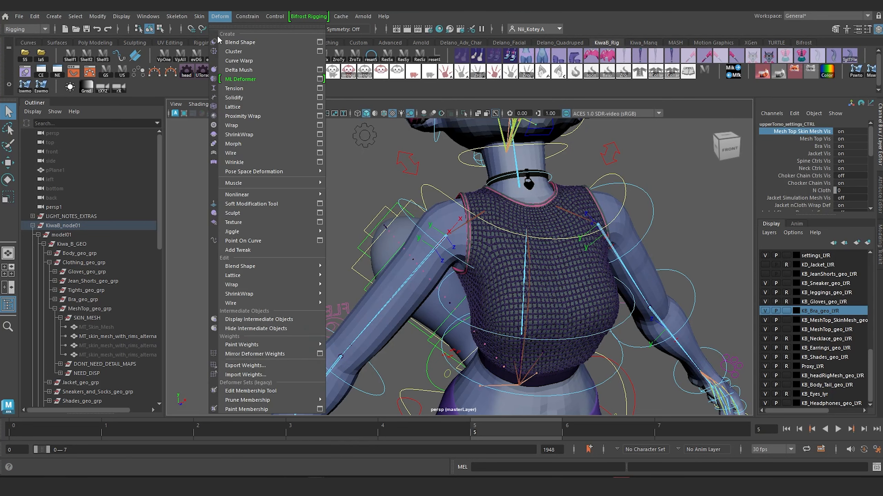
left_click(320, 126)
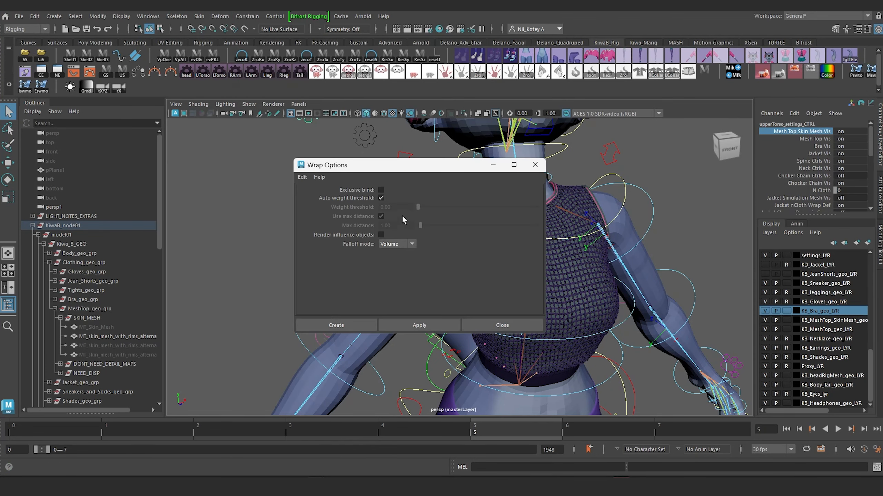
left_click_drag(418, 171, 437, 178)
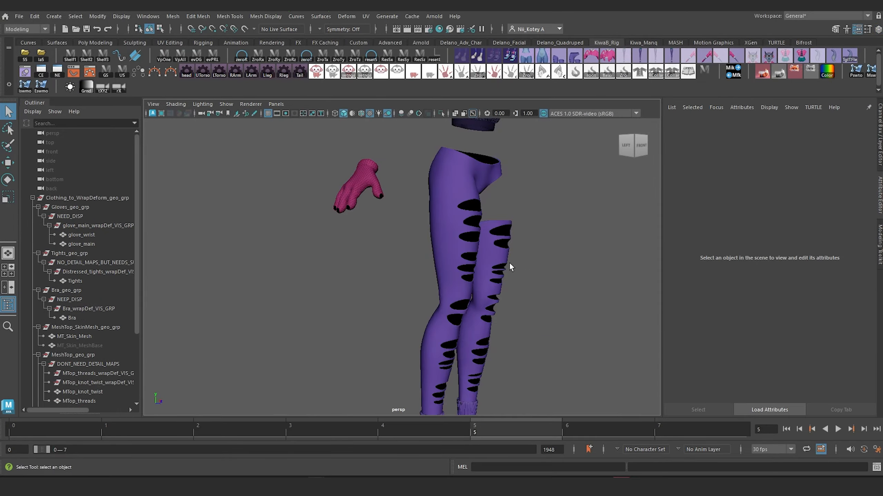
Step: Show the viewport full screen, select the tights mesh and examine its wireframe around the waist and legs
key("ctrl+space")
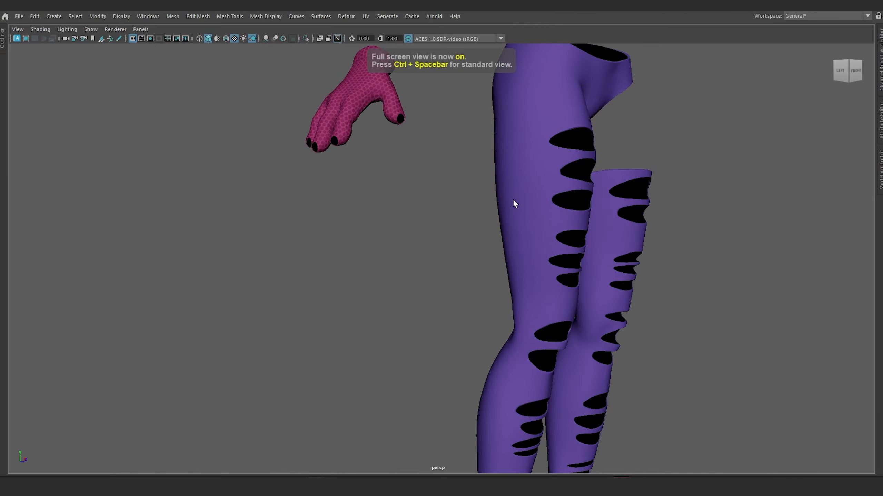
left_click(463, 293)
left_click_drag(463, 293, 382, 254, "alt")
right_click_drag(382, 254, 495, 317, "alt")
left_click_drag(494, 318, 574, 337, "alt")
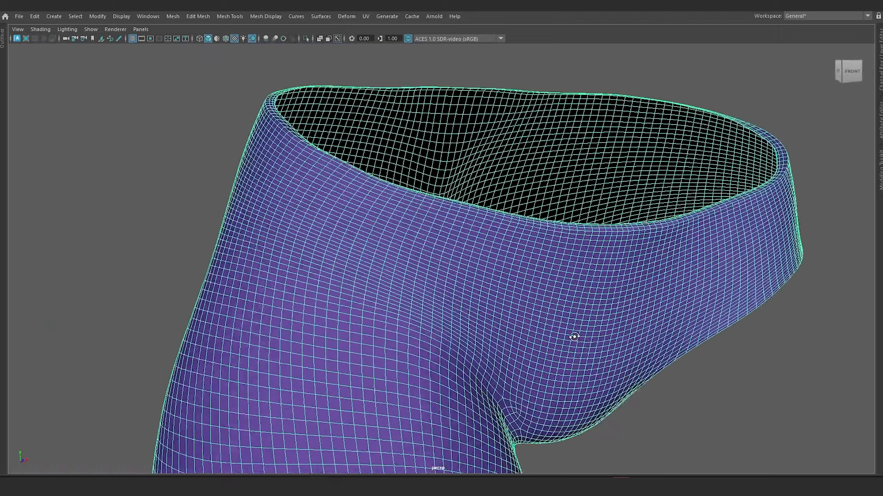
right_click_drag(573, 337, 448, 417, "alt")
middle_click_drag(448, 417, 446, 320, "alt")
left_click_drag(446, 322, 434, 240, "alt")
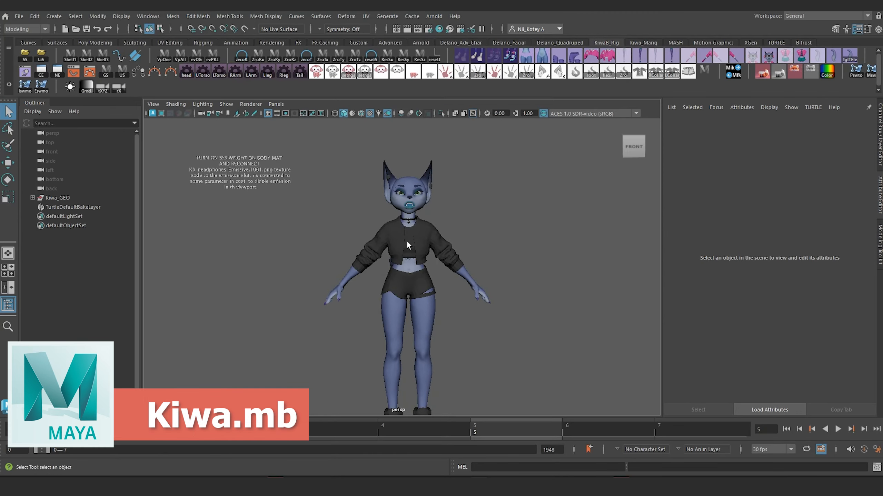
Step: Expand Kiwa_GEO and Body_geo_grp in Kiwa.mb and select the NEED_DISP and NO_DETAIL_MAPS_SUBDIVIDED_AT_RENDER_TIME groups to inspect their meshes
scroll(407, 241, "up", 2)
scroll(243, 184, "up", 1)
middle_click_drag(261, 164, 232, 213, "alt")
scroll(267, 207, "up", 1)
left_click_drag(227, 215, 227, 215, "alt")
middle_click_drag(227, 215, 241, 232, "alt")
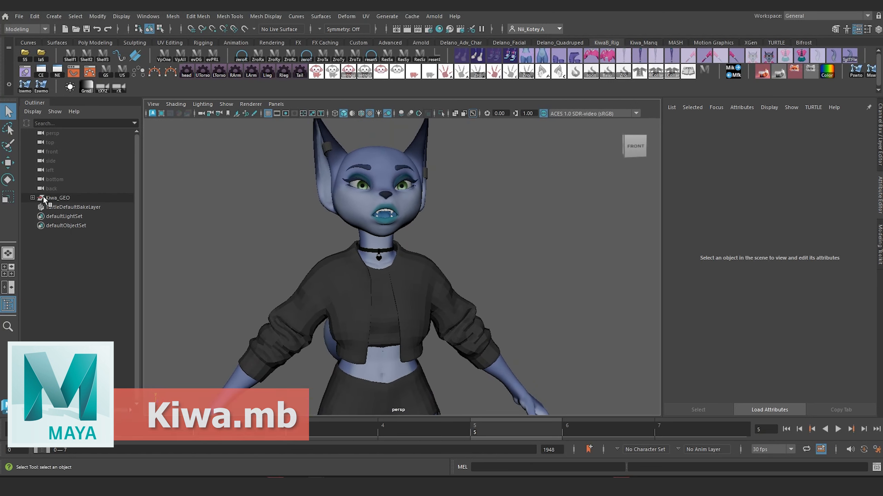
left_click(32, 198)
left_click(37, 206)
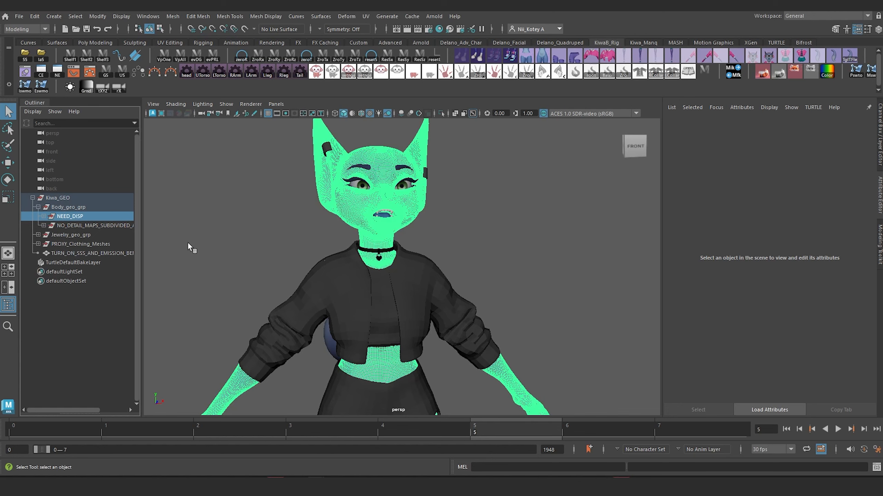
left_click_drag(221, 225, 221, 225)
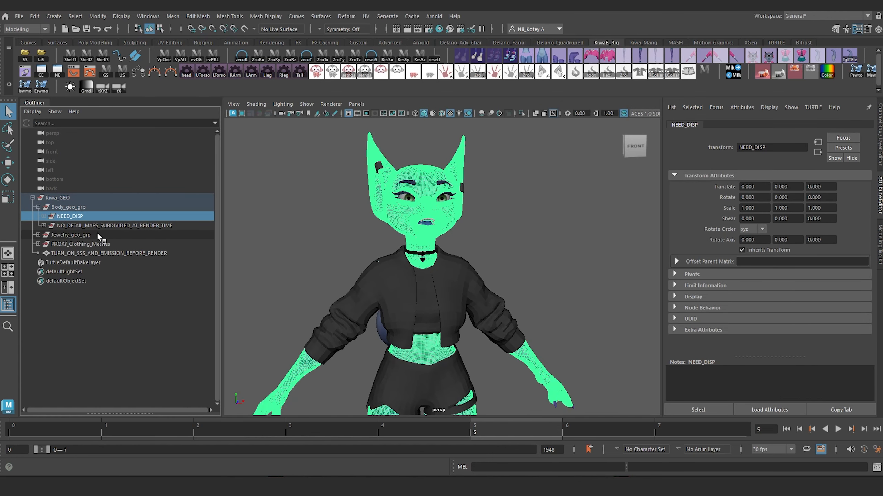
left_click(98, 225)
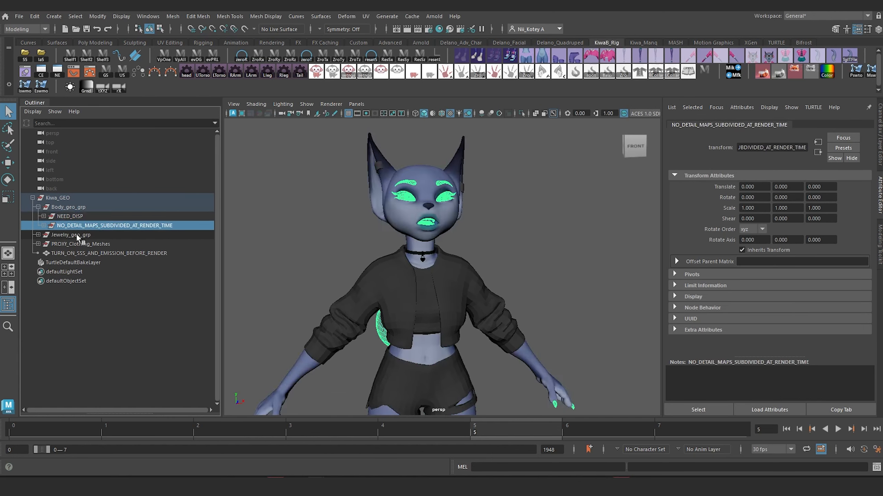
Step: Inspect Jewelry_geo_grp by selecting its NEED_DISP and DONT_NEED_DETAIL_MAPS groups, and expand PROXY_Clothing_Meshes
left_click(65, 244)
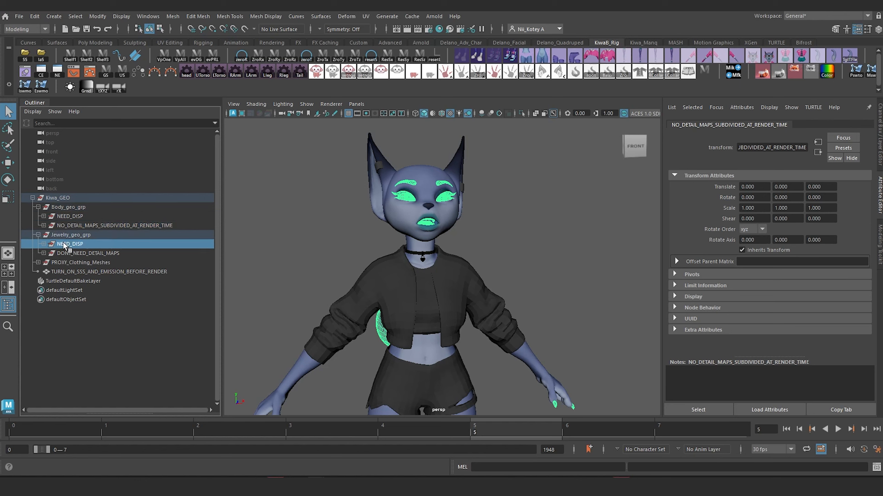
left_click(72, 253)
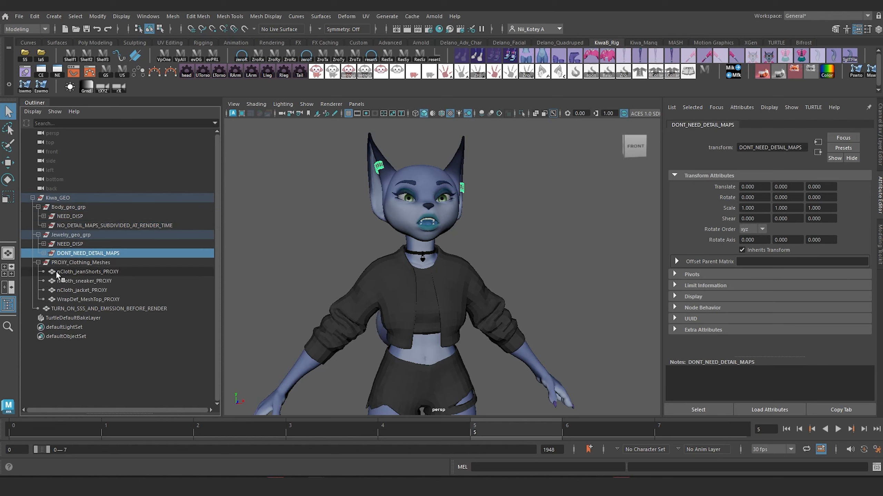
scroll(351, 224, "up", 2)
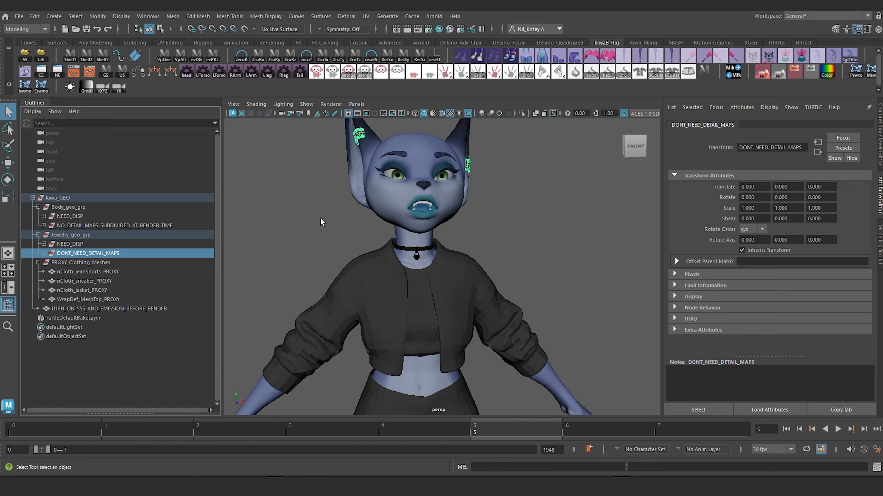
middle_click_drag(320, 218, 305, 274, "alt")
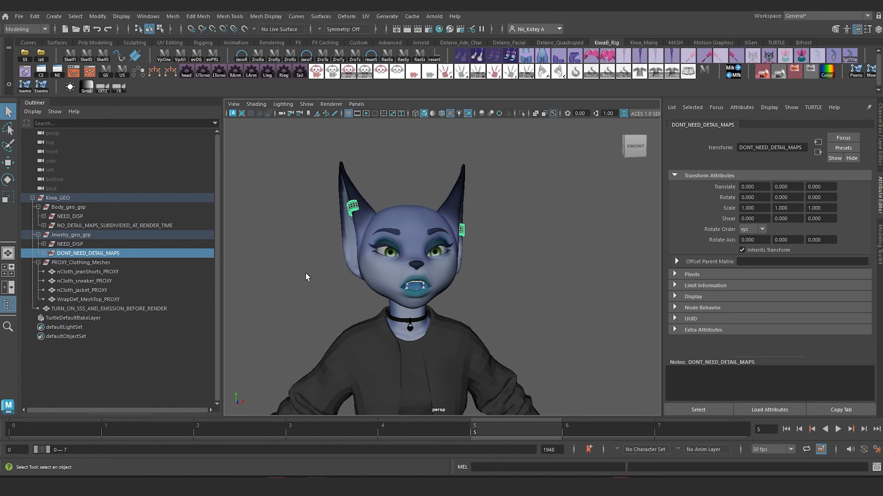
Step: Select the right eye's Cornea_and_outer_eye_Trans_R mesh and show the Arnold Subdivision settings of its shape
left_click_drag(306, 274, 335, 268, "alt")
right_click_drag(336, 268, 380, 311, "alt")
left_click_drag(380, 312, 368, 246, "alt")
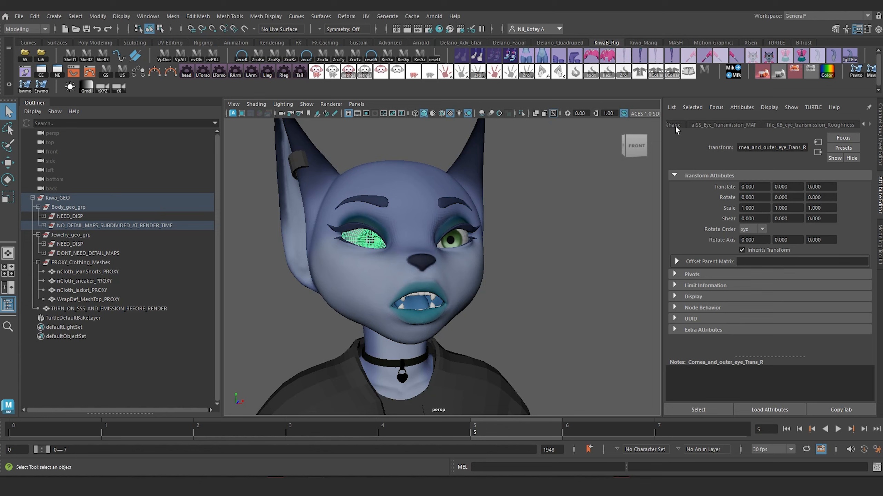
left_click(675, 126)
left_click(682, 287)
scroll(694, 274, "down", 6)
left_click(680, 288)
scroll(708, 272, "down", 3)
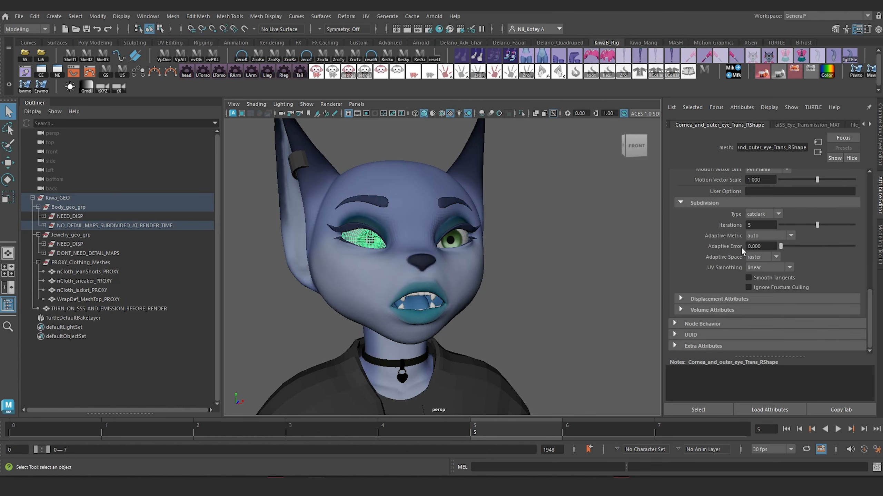
Step: Examine the iris_sclera_right mesh up close along with the Height setting in its Arnold Displacement Attributes
right_click_drag(363, 223, 504, 288, "alt")
key("f")
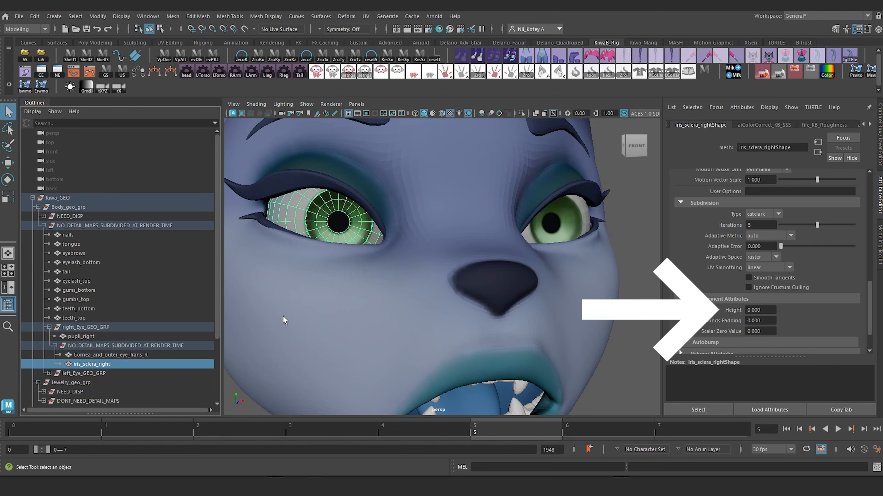
left_click_drag(452, 285, 417, 288, "alt")
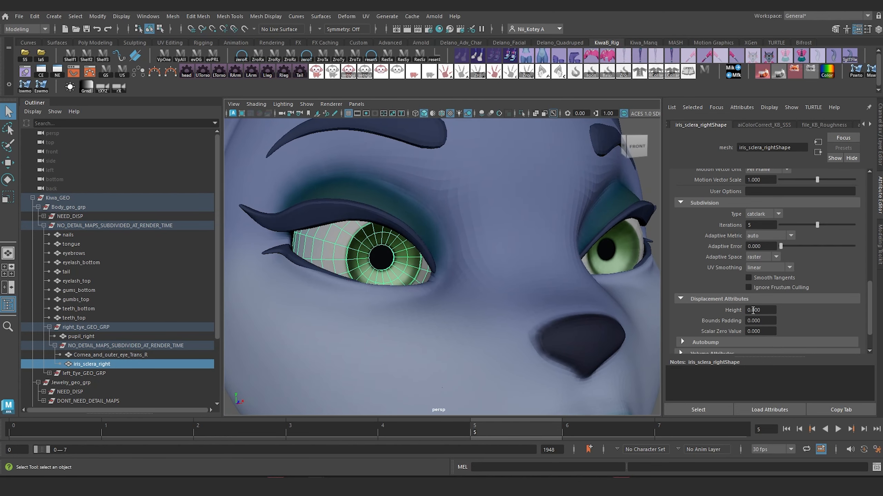
left_click(502, 325)
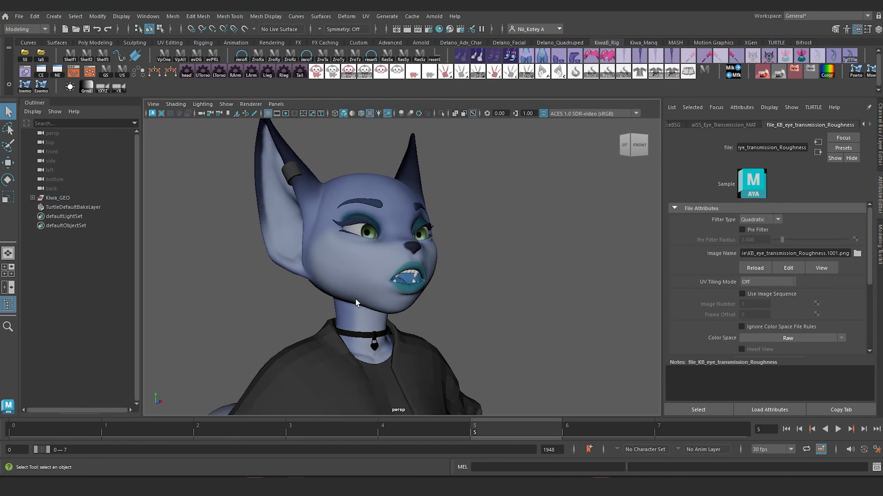
Step: Expand the body groups and select the meshes from nails through teeth_top under NO_DETAIL_MAPS_SUBDIVIDED_AT_RENDER_TIME
scroll(355, 299, "up", 3)
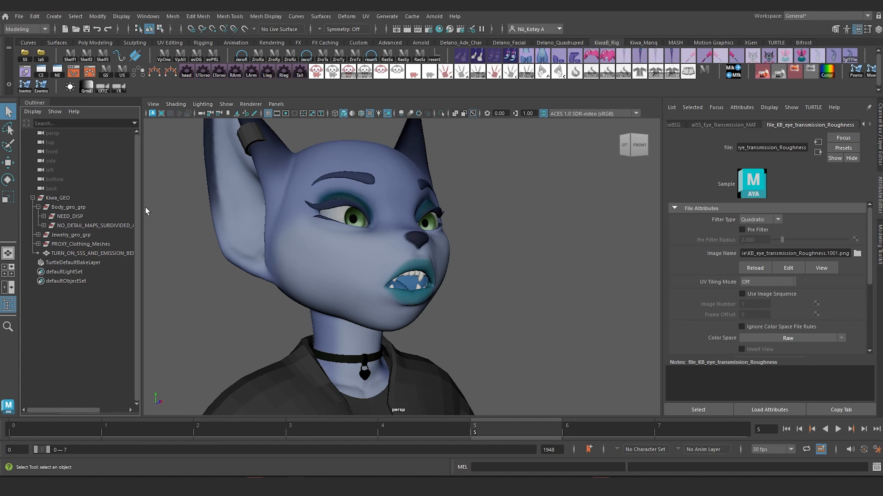
left_click_drag(141, 208, 208, 209)
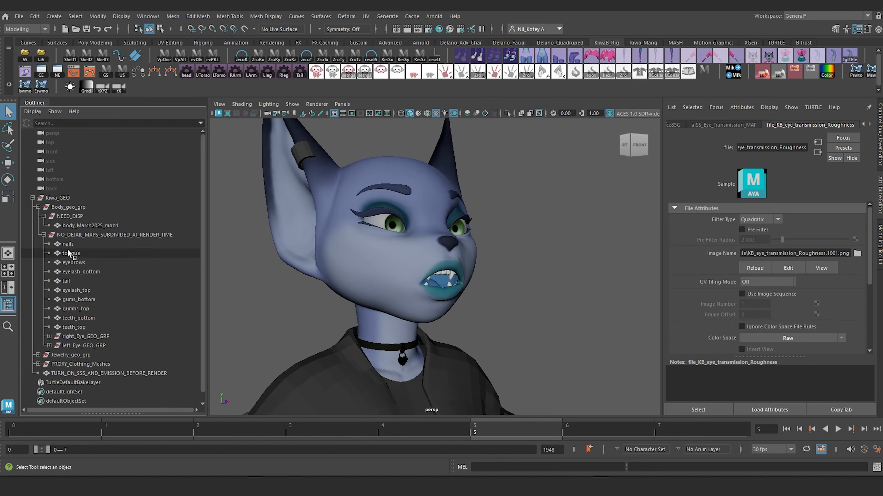
left_click(68, 245)
left_click(74, 328, "shift")
left_click_drag(448, 293, 408, 292, "alt")
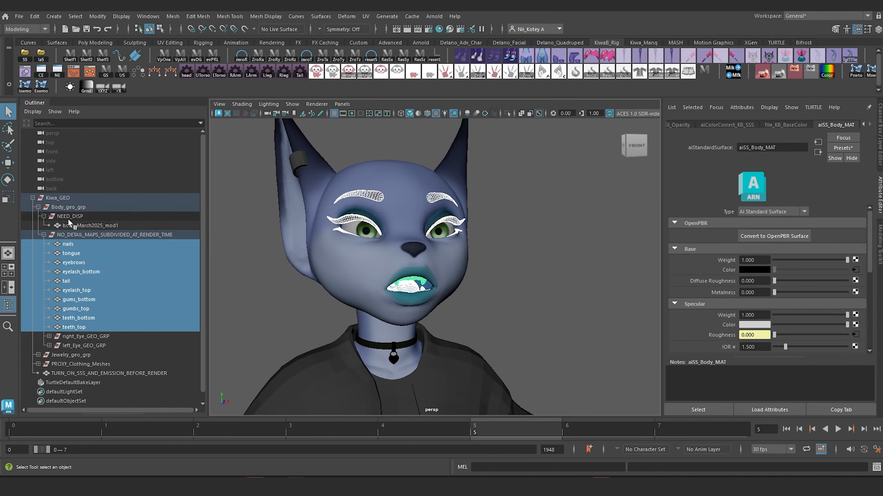
Step: Select the body's NEED_DISP and NO_DETAIL_MAPS_SUBDIVIDED_AT_RENDER_TIME groups in turn, and expand Jewelry_geo_grp
left_click(69, 215)
left_click(70, 234)
left_click(47, 355)
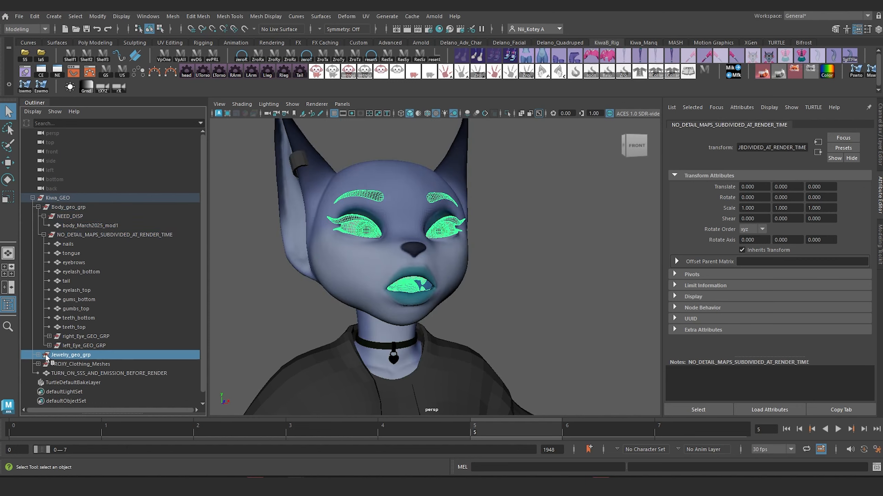
scroll(90, 298, "down", 1)
Step: Inspect the choker in the jewelry's NEED_DISP group up close, selecting CChain_heart and expanding CChain_main_wrapDef_VIS_GRP
left_click(70, 344)
left_click(44, 345)
scroll(93, 306, "down", 2)
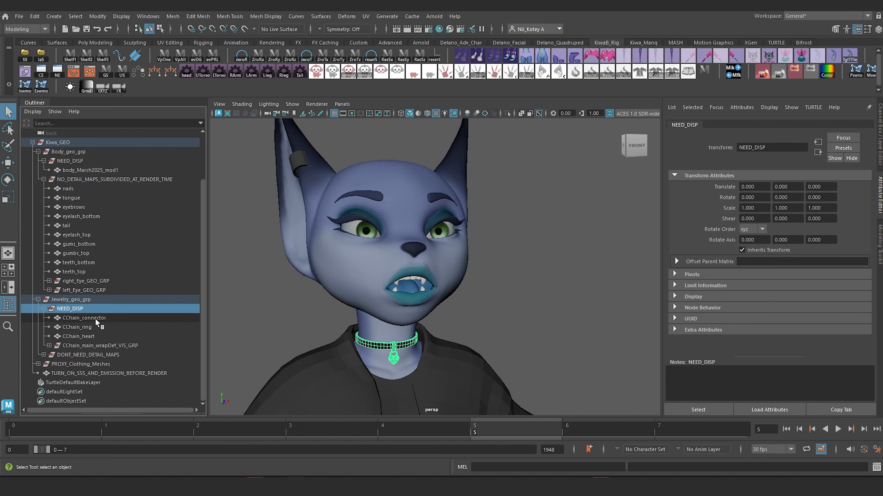
key("f")
left_click(75, 336)
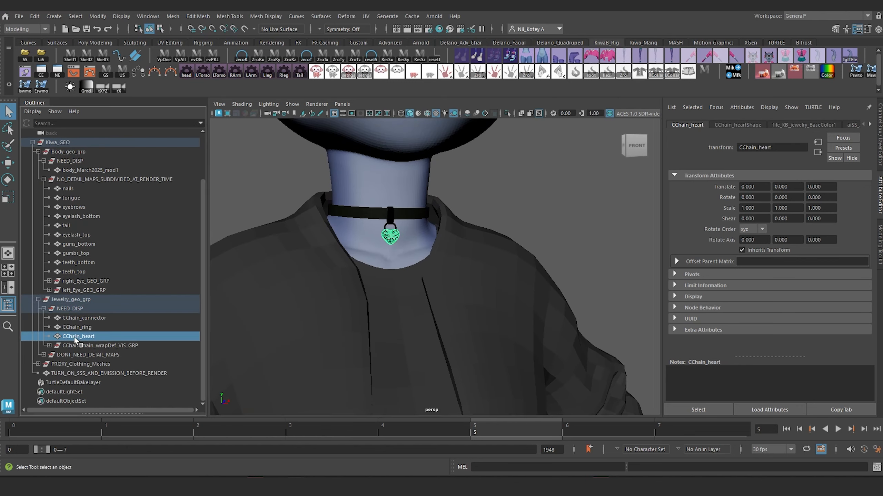
left_click(49, 346)
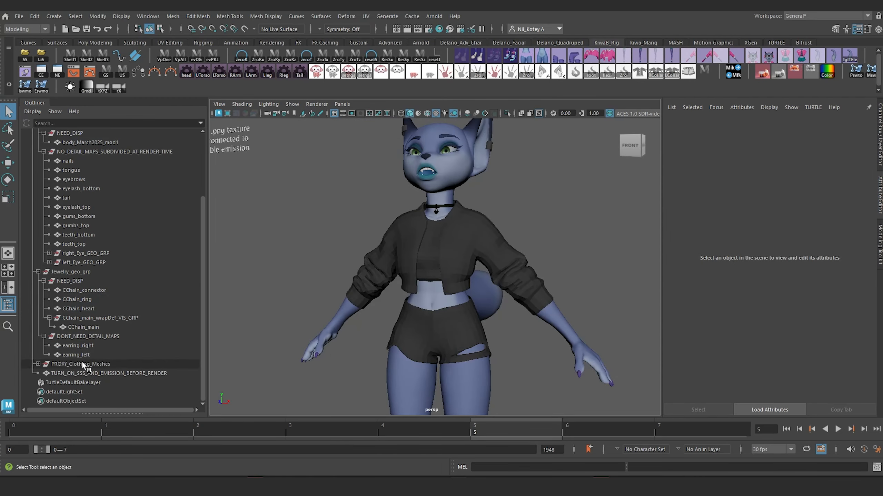
Step: Select the PROXY_Clothing_Meshes group and examine the proxy outfit on the character in a full-screen viewport
left_click(82, 364)
scroll(336, 267, "down", 5)
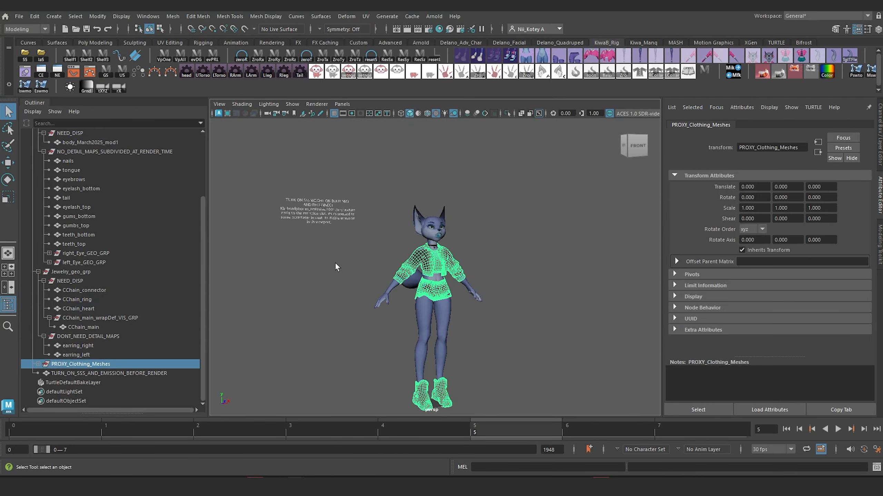
scroll(336, 266, "up", 5)
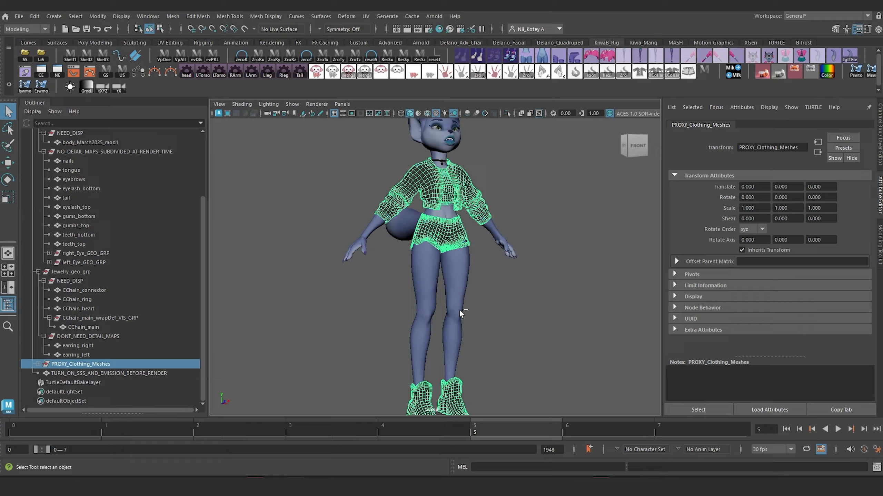
key("ctrl+space")
scroll(429, 367, "up", 3)
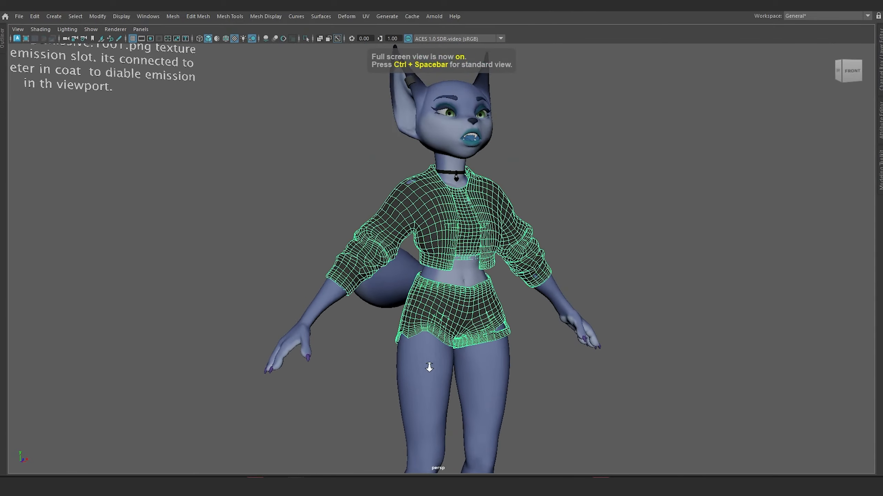
scroll(429, 367, "down", 3)
scroll(351, 299, "up", 3)
Step: Examine the isolated proxy clothing meshes, viewing the sneaker proxies from another angle
left_click(294, 218)
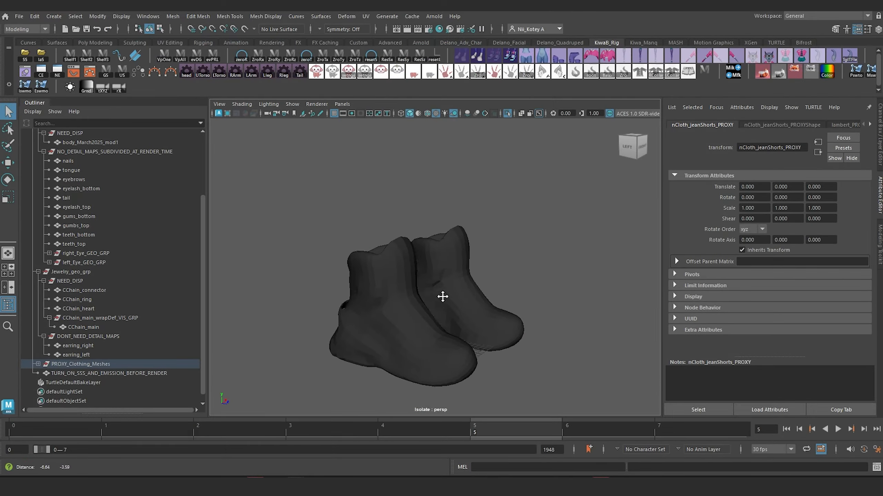
left_click(406, 319)
left_click_drag(405, 319, 492, 315, "alt")
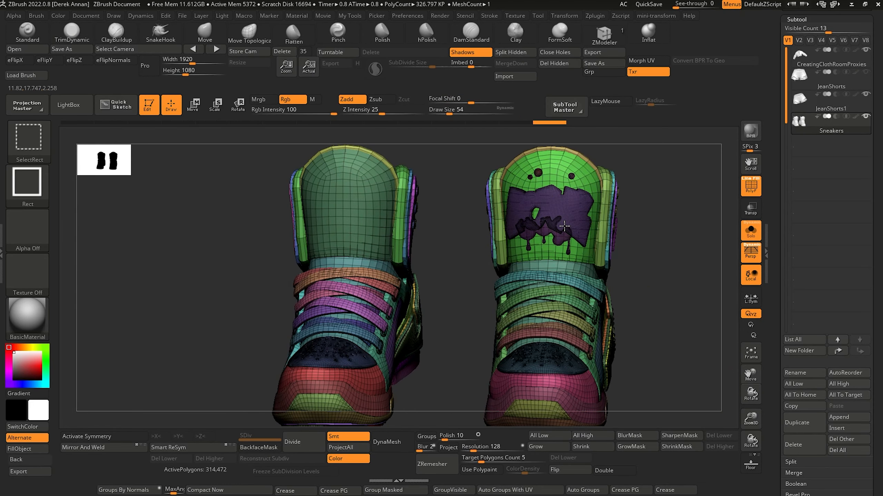
Step: Switch to ZBrush and retopologise the Sneakers1 subtool with ZRemesher at a target polygon count of 5, checking the mesh from different angles
mouse_move(279, 266)
left_mouse_down()
mouse_move(270, 271)
mouse_move(313, 160)
left_mouse_up()
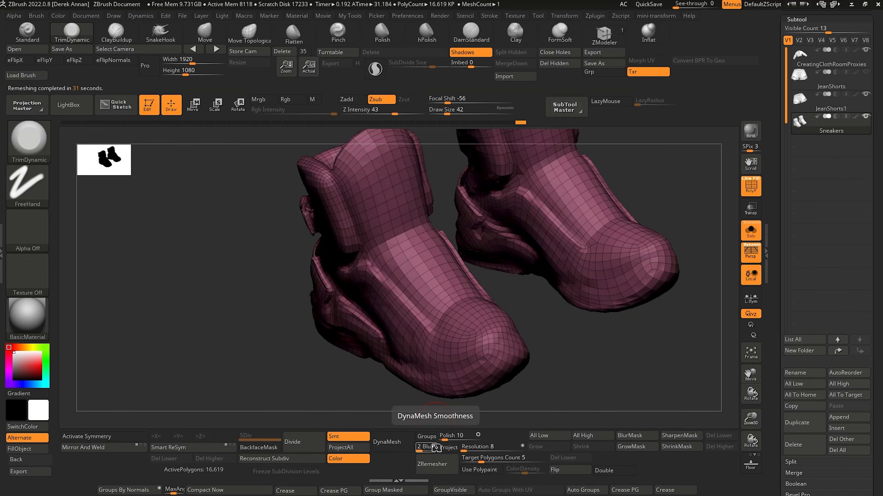
left_click_drag(209, 222, 164, 249)
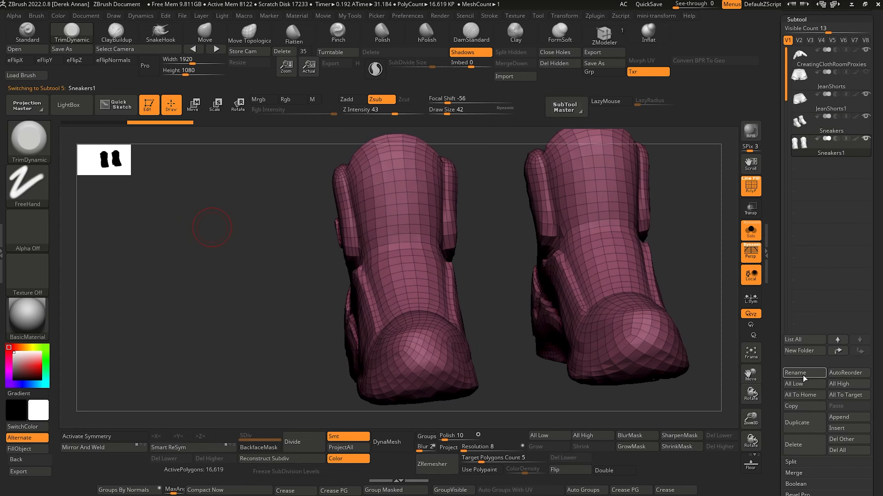
left_click(435, 466)
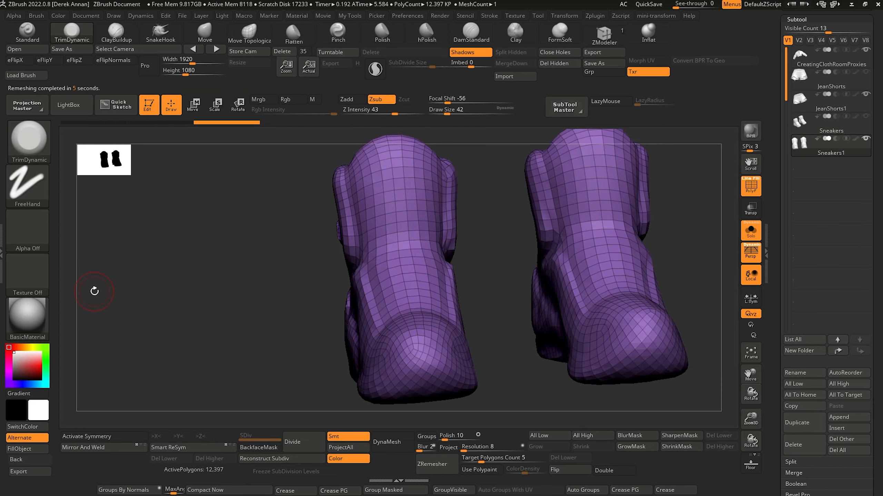
left_click_drag(90, 292, 426, 276)
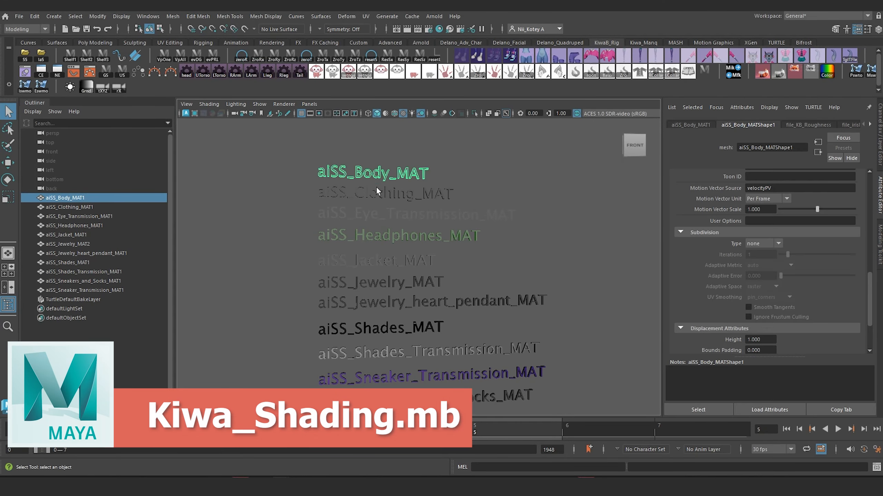
Step: Switch to Kiwa_Shading.mb in Maya and step through the material-named text meshes from aiSS_Body_MAT1 to aiSS_Shades_MAT1
key("Down")
key("Down")
key("Down")
key("Down")
key("Down")
key("Down")
key("Down")
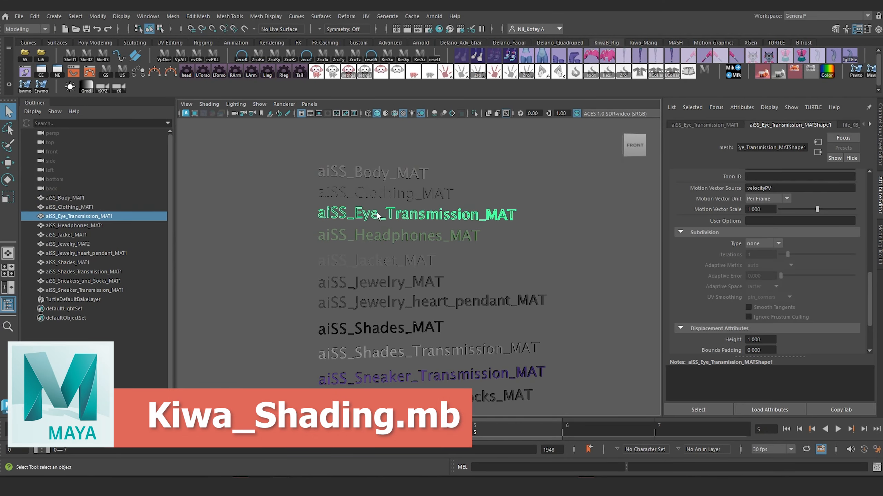
Step: Open the Hypershade and maximise its window to show the Arnold materials and their node graph
left_click(439, 29)
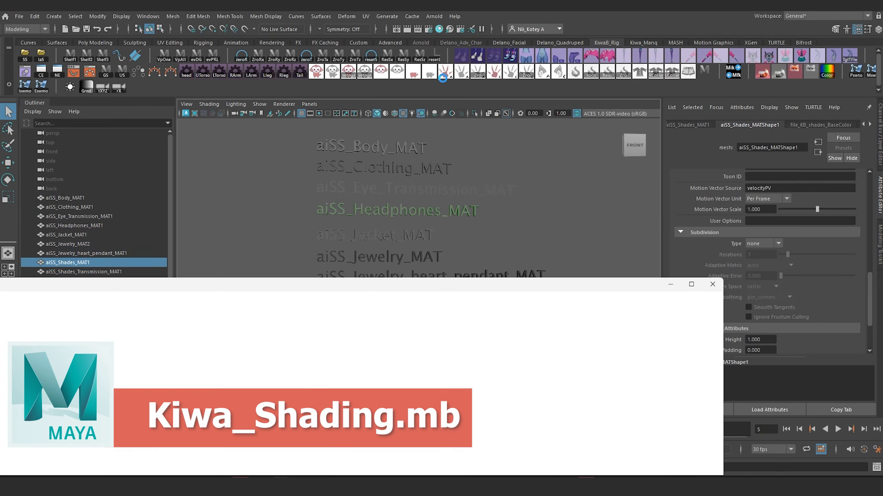
left_click_drag(265, 288, 535, 183)
left_click_drag(460, 288, 116, 240)
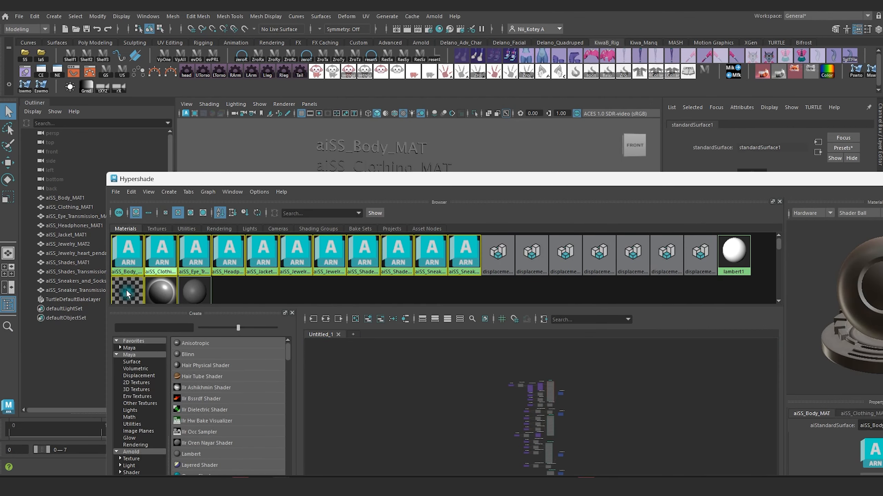
double_click(436, 183)
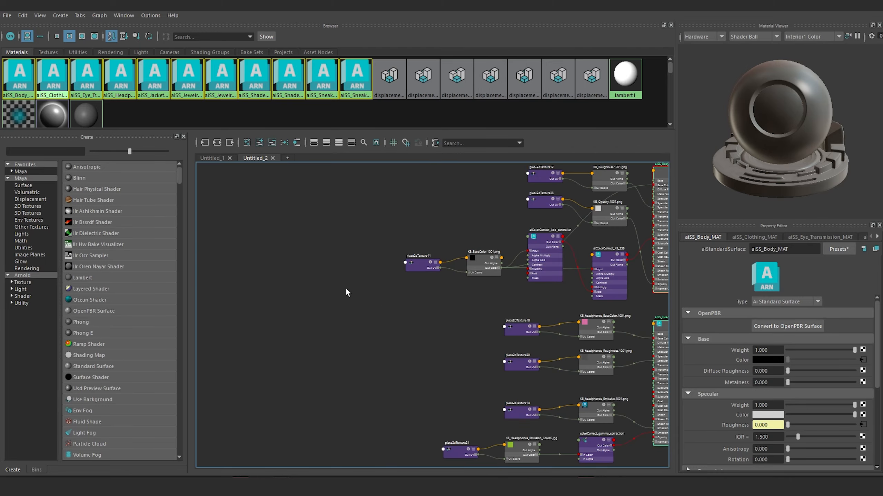
Step: Examine the graphed shading networks from aiSS_Body_MAT down past aiSS_Eye_Transmission_MAT, including their texture connections and the overall layout
middle_click_drag(555, 237, 446, 307, "alt")
left_click_drag(436, 307, 423, 343)
left_click_drag(313, 336, 260, 295)
middle_click_drag(491, 351, 392, 158, "alt")
scroll(436, 305, "up", 6)
middle_click_drag(417, 403, 442, 192, "alt")
scroll(436, 304, "down", 4)
scroll(437, 320, "up", 3)
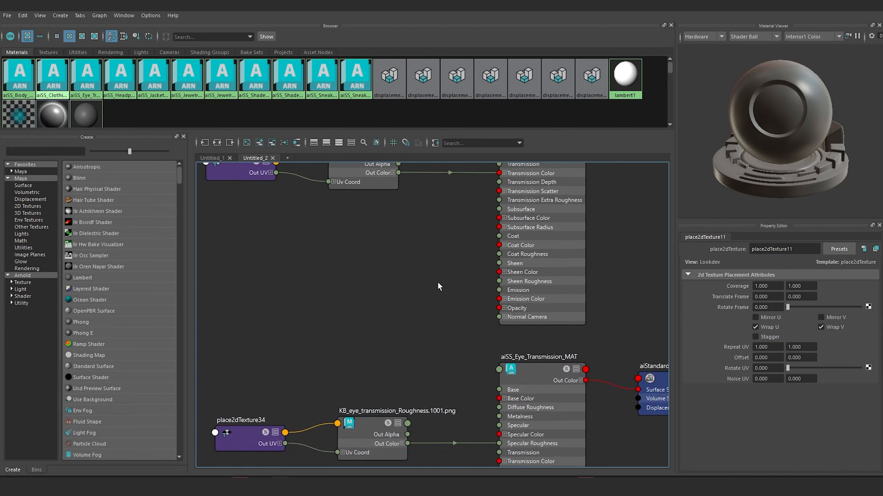
scroll(437, 281, "up", 3)
middle_click_drag(437, 431, 412, 195, "alt")
scroll(448, 400, "down", 3)
middle_click_drag(449, 400, 426, 282, "alt")
scroll(429, 282, "down", 12)
middle_click_drag(448, 226, 443, 318, "alt")
scroll(443, 318, "down", 3)
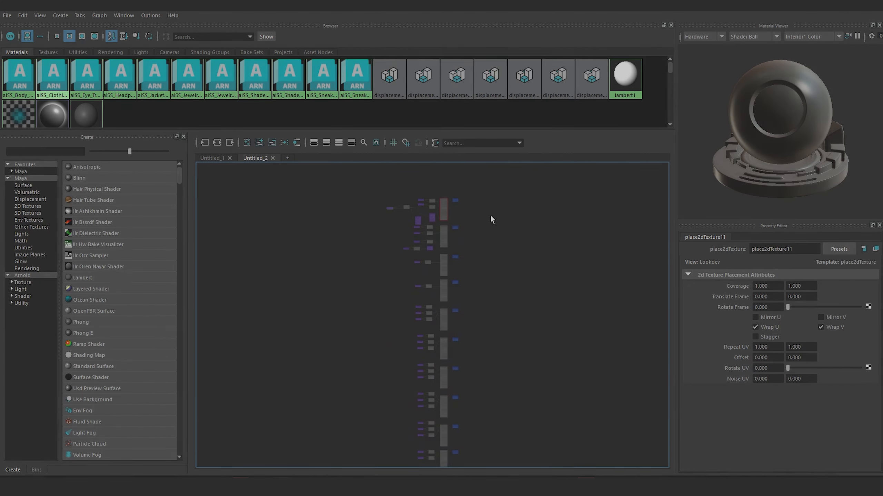